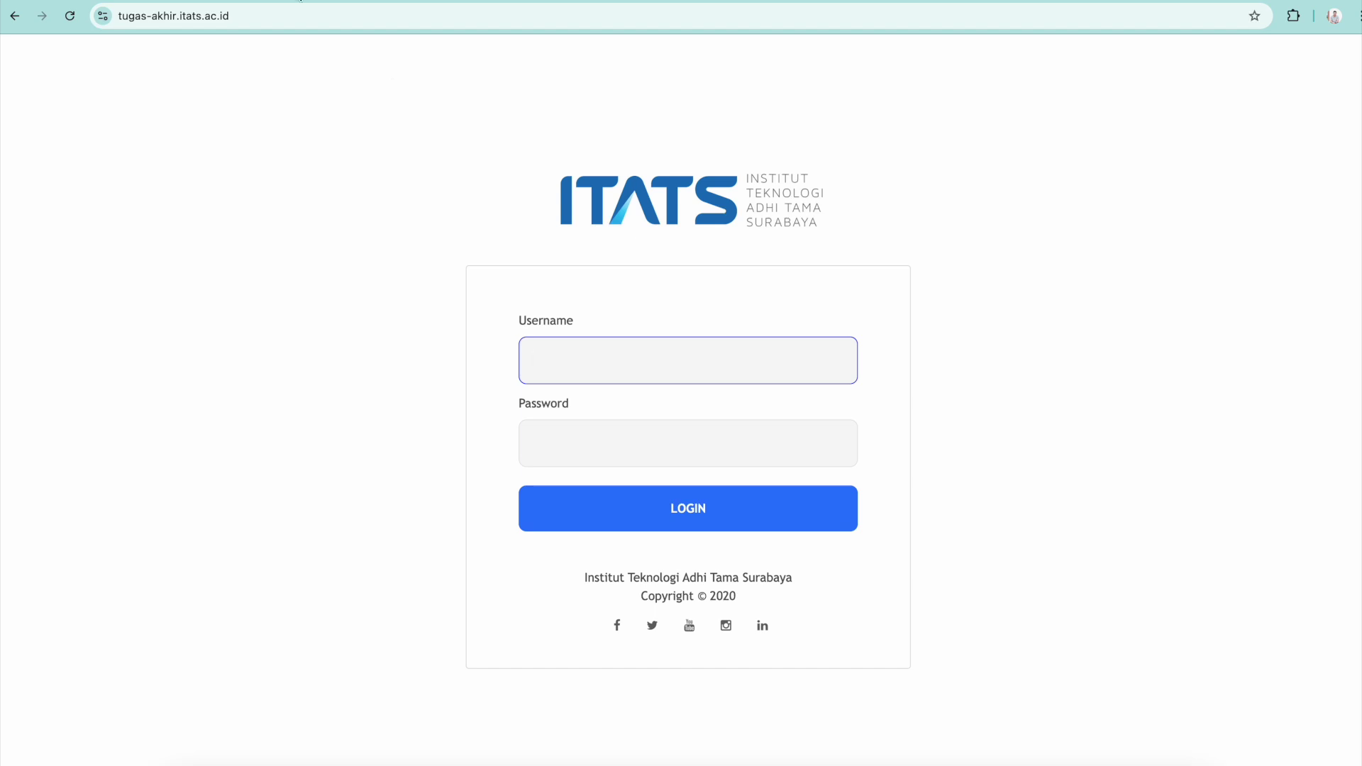
left_click(237, 63)
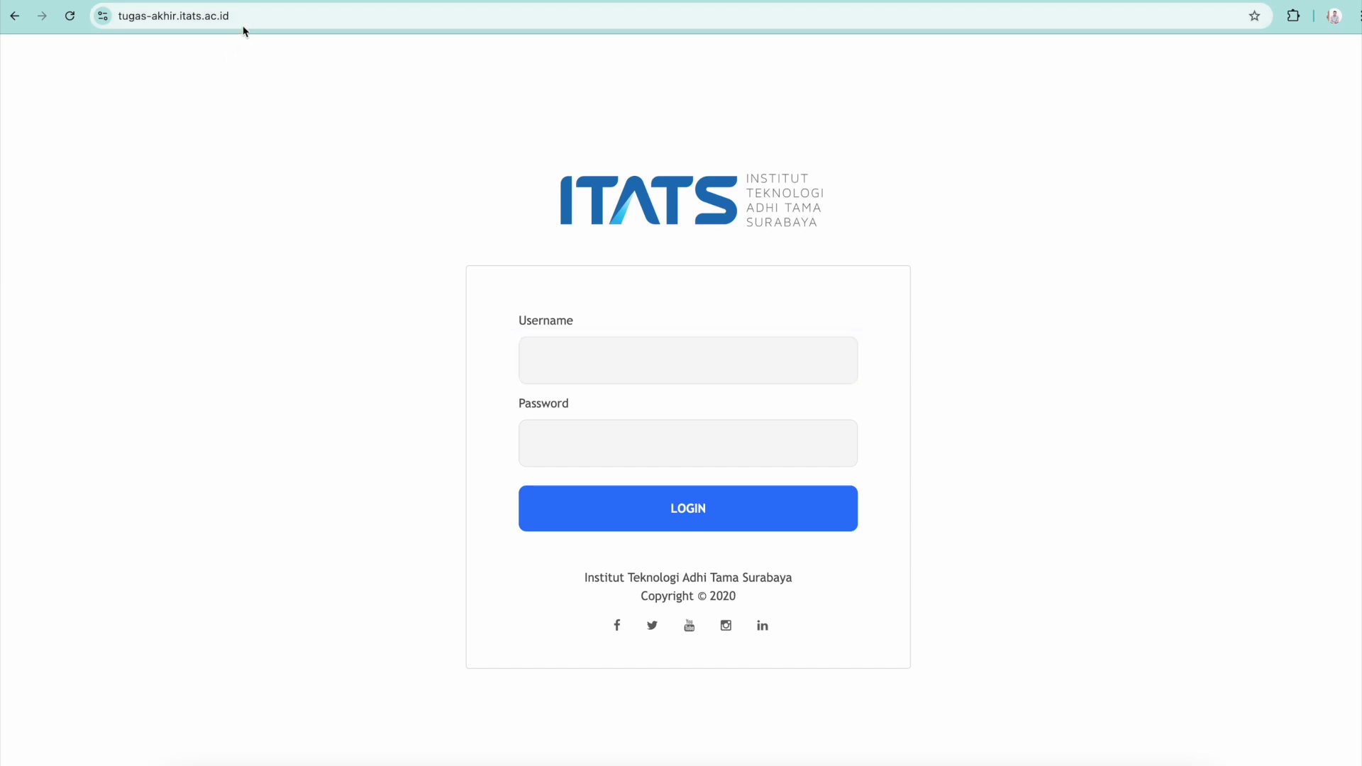
left_click(157, 22)
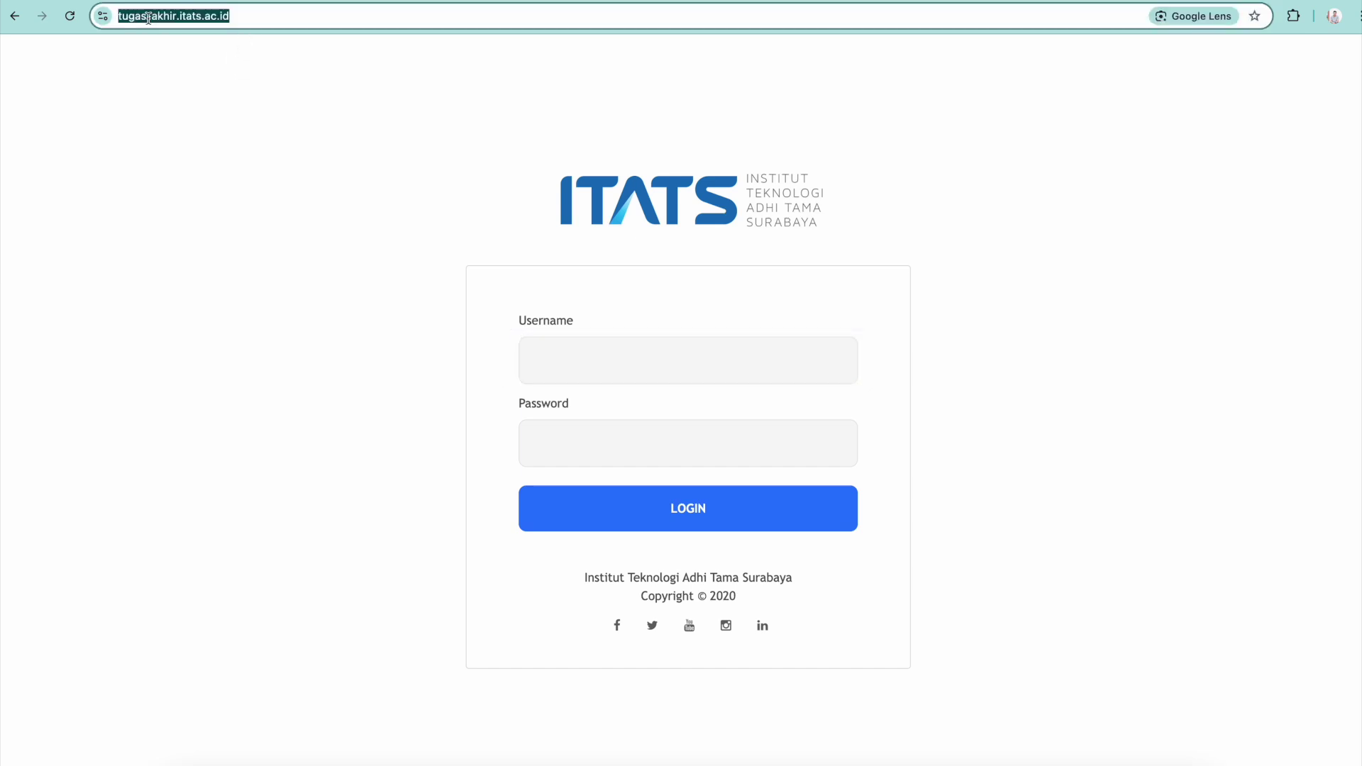
left_click(240, 47)
left_click_drag(237, 16, 168, 10)
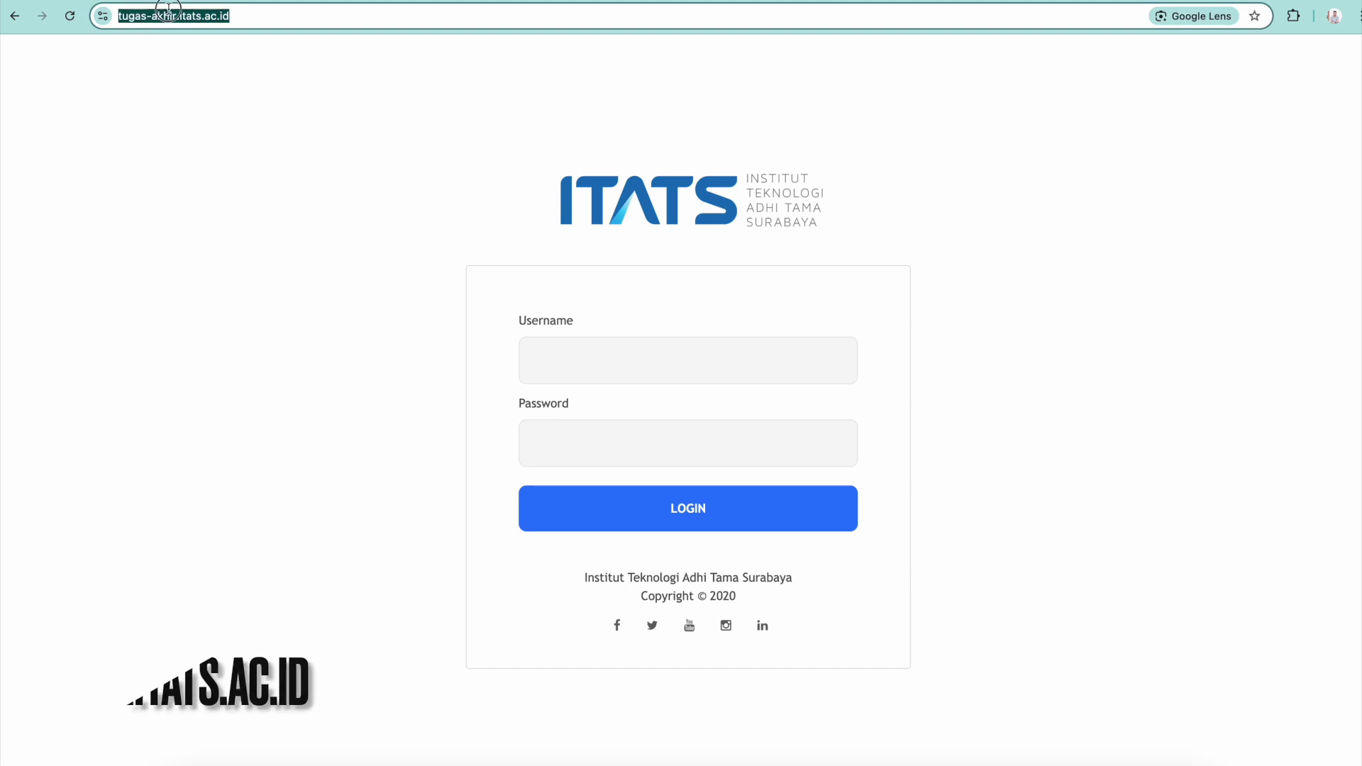
left_click(222, 134)
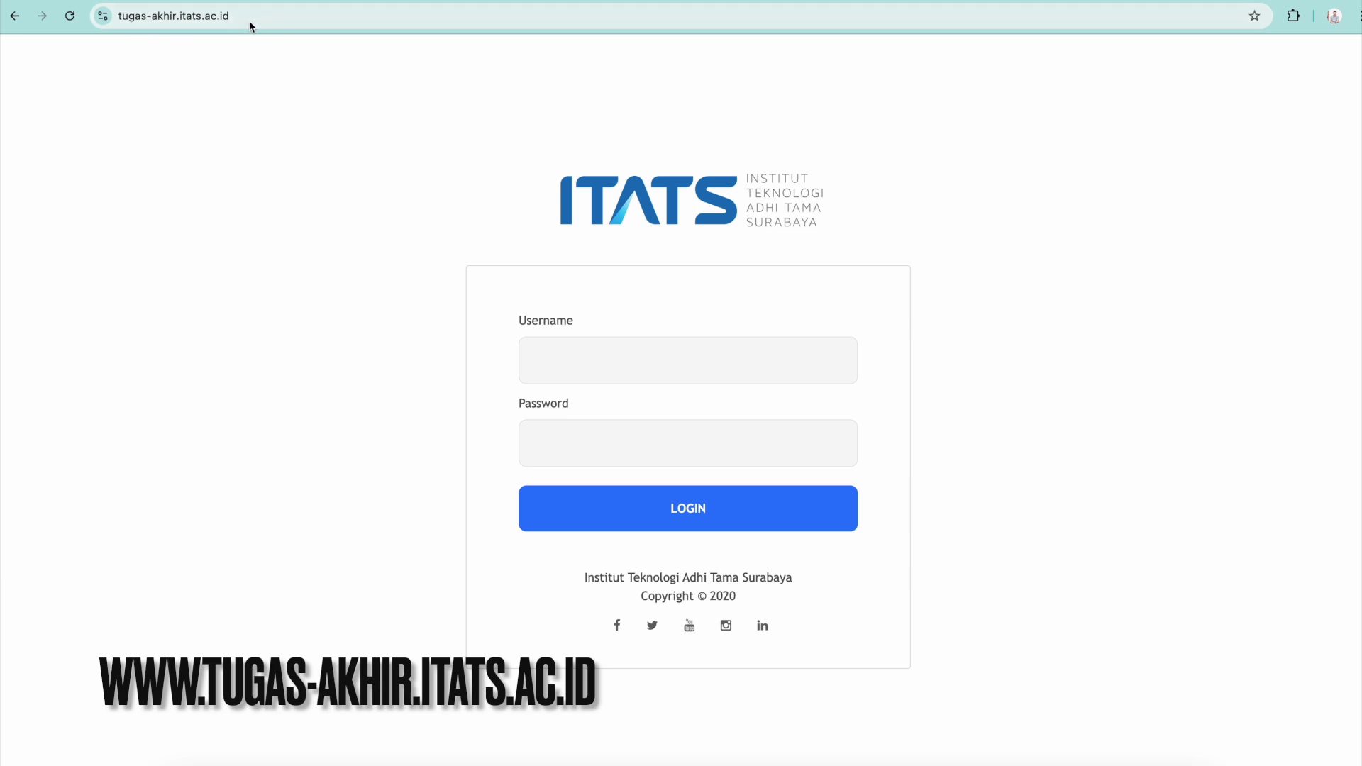
left_click(635, 352)
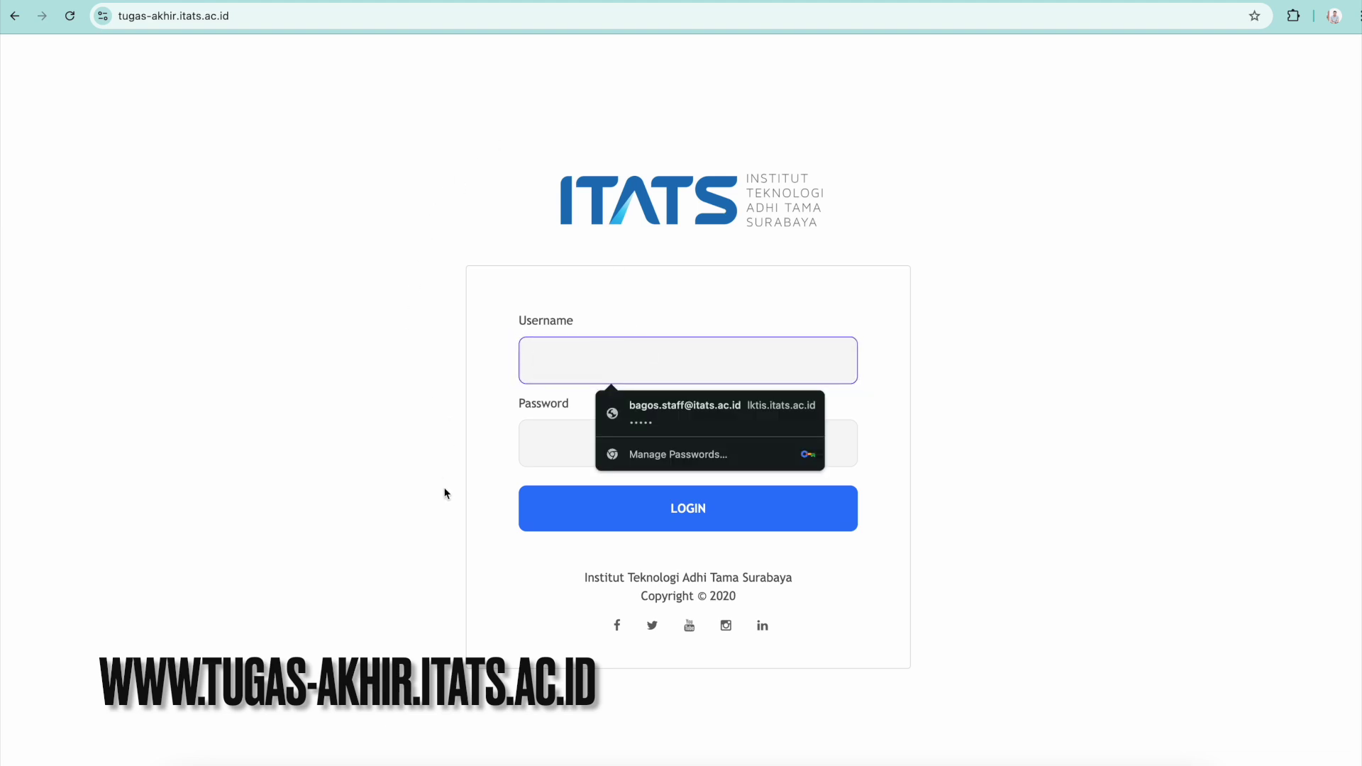
left_click(502, 206)
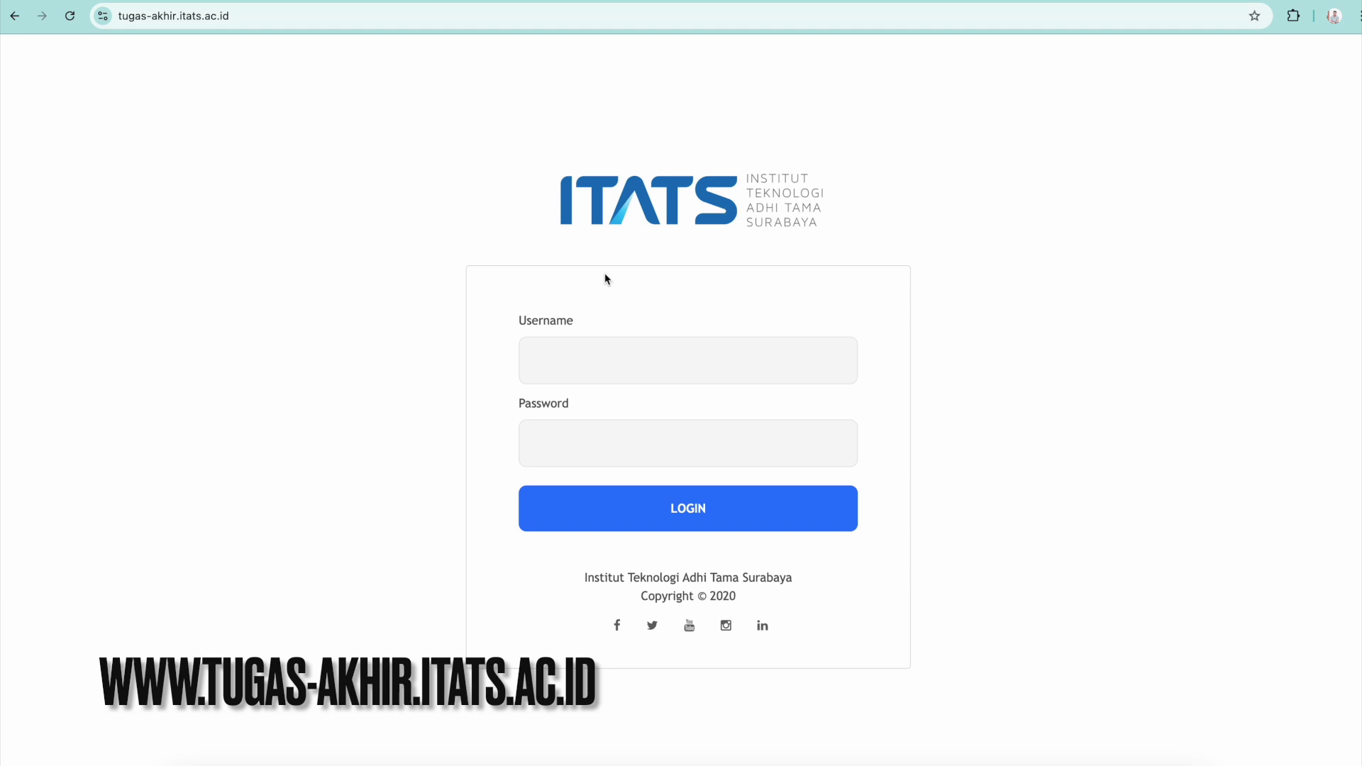
Step: Log in to the ITATS final-project site with the student number as username and the account password
left_click(584, 359)
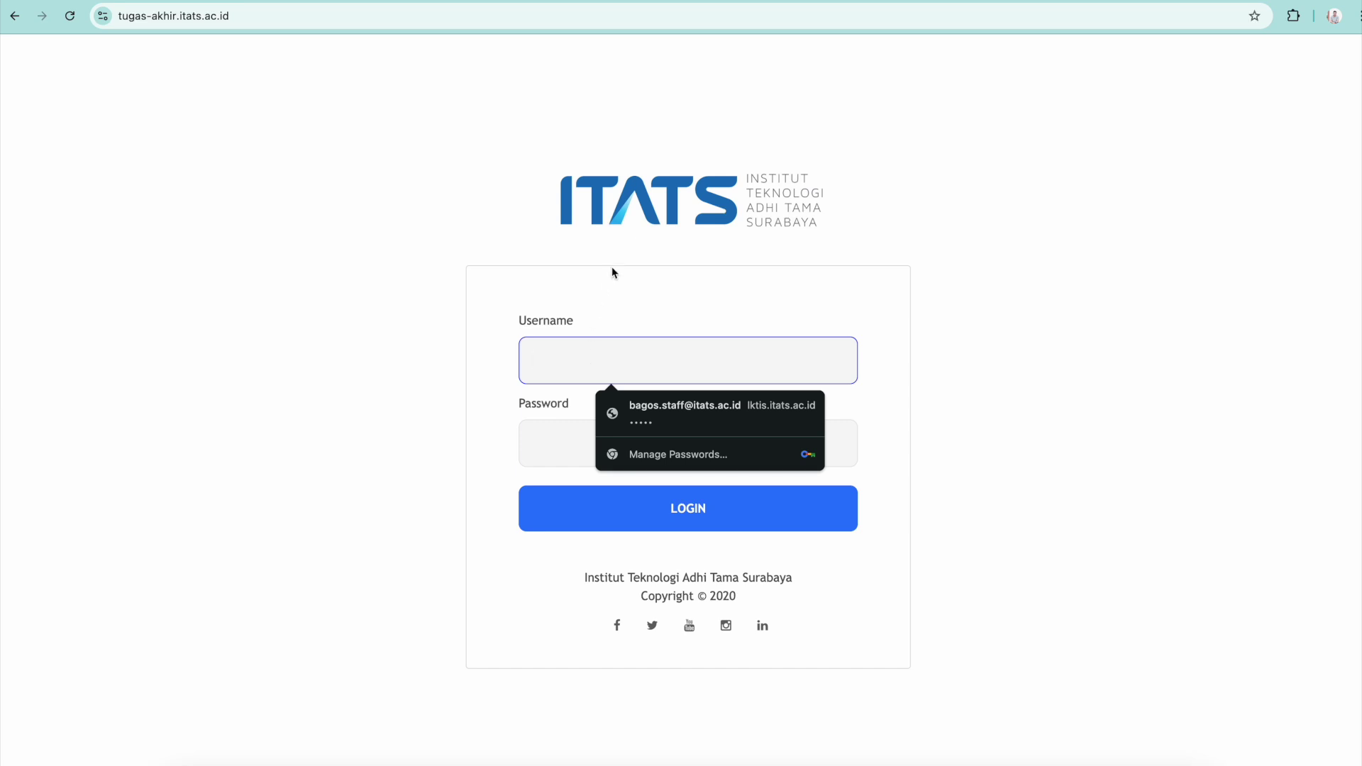
left_click(613, 266)
left_click(588, 369)
key("super+v")
key("Tab")
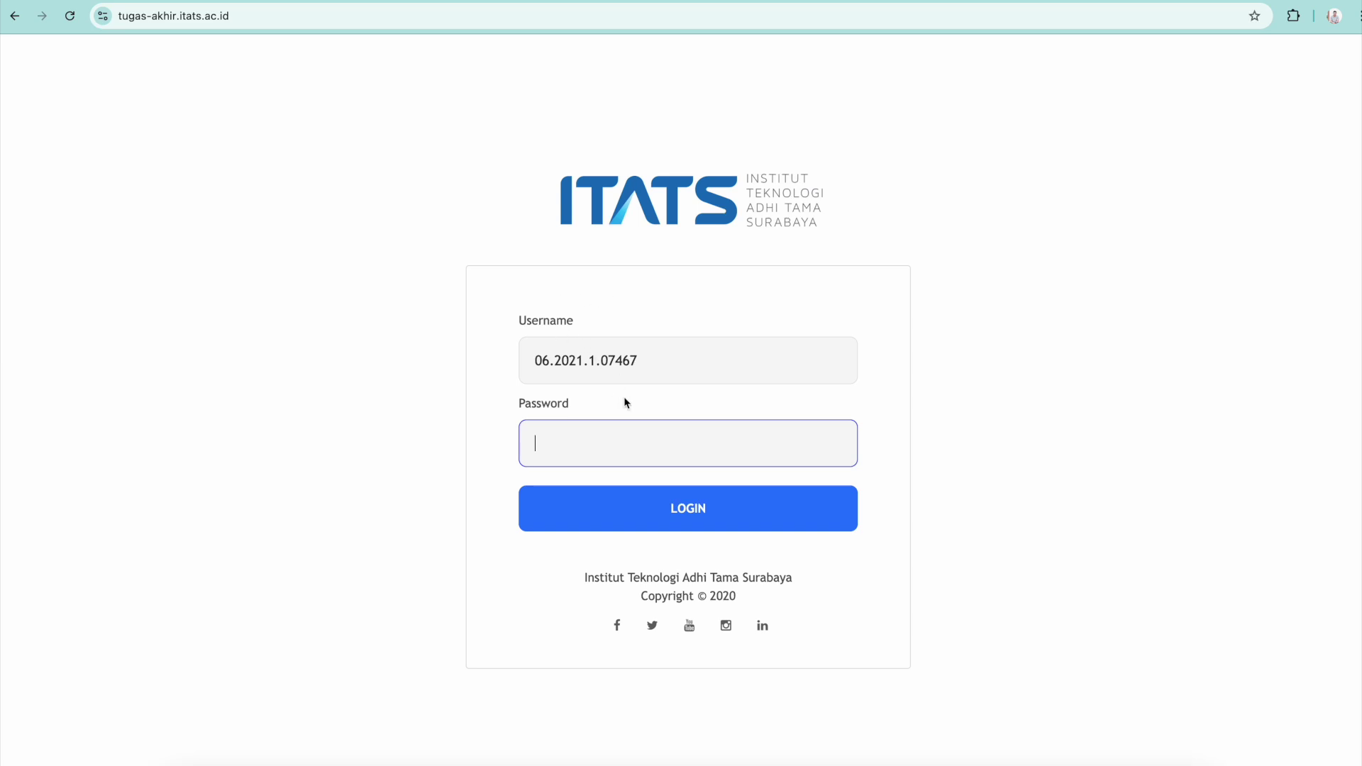
key("super+v")
left_click(684, 512)
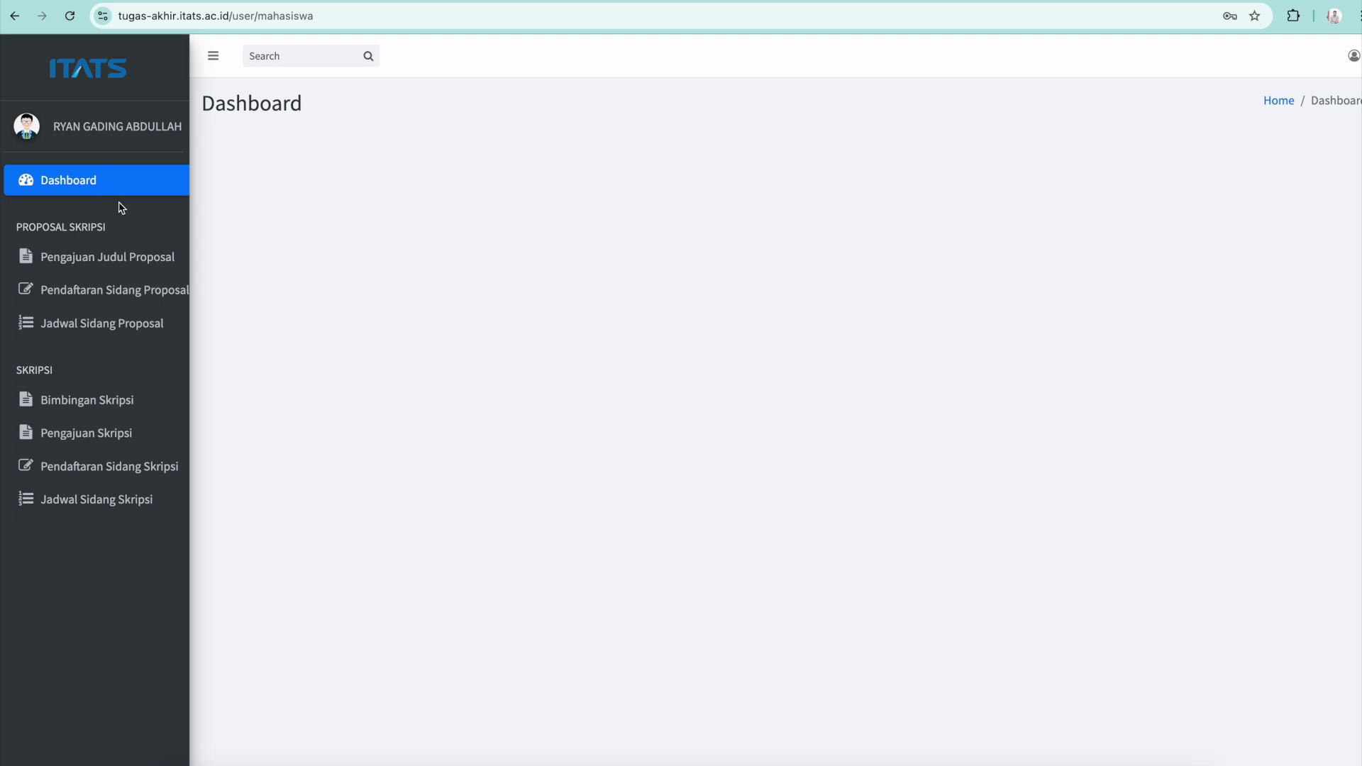
Step: Open the Pengajuan Judul Proposal page and start adding a new title submission
left_click(117, 266)
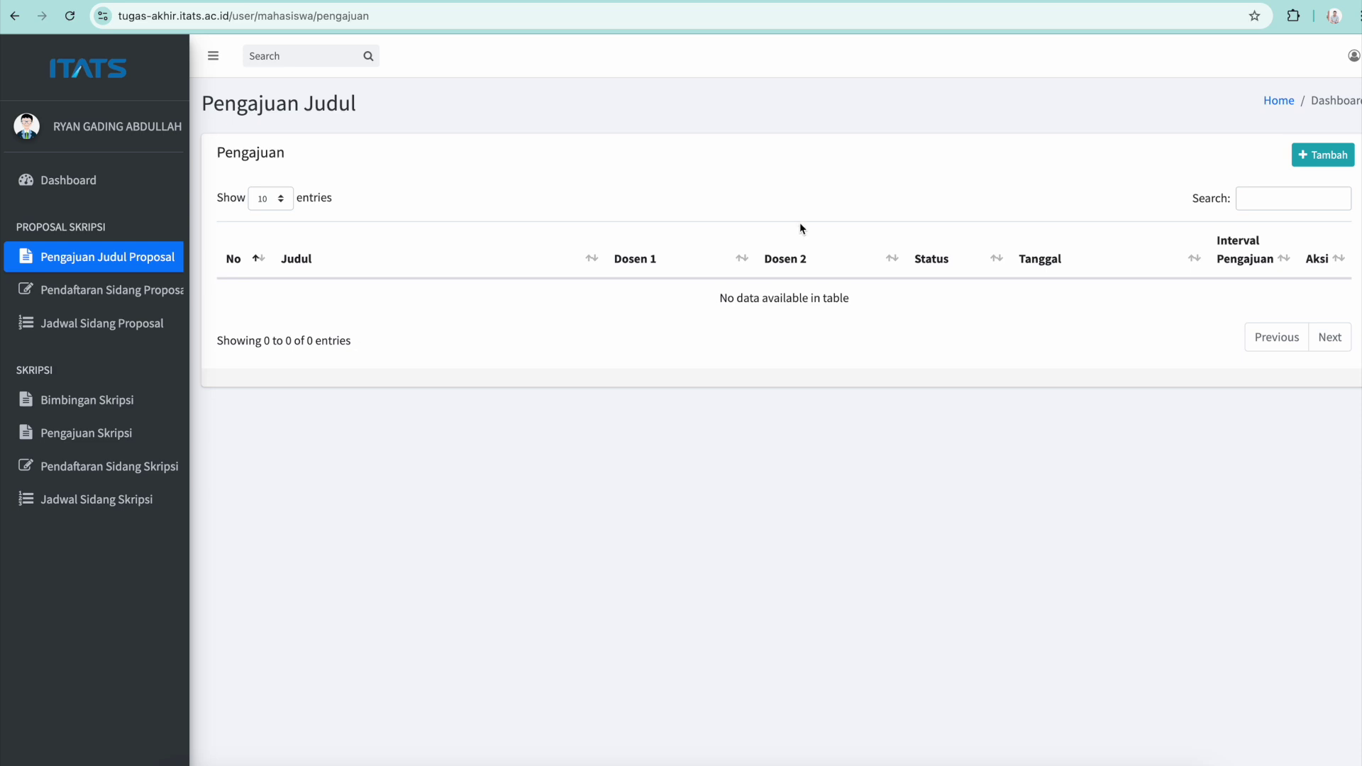
left_click(1323, 158)
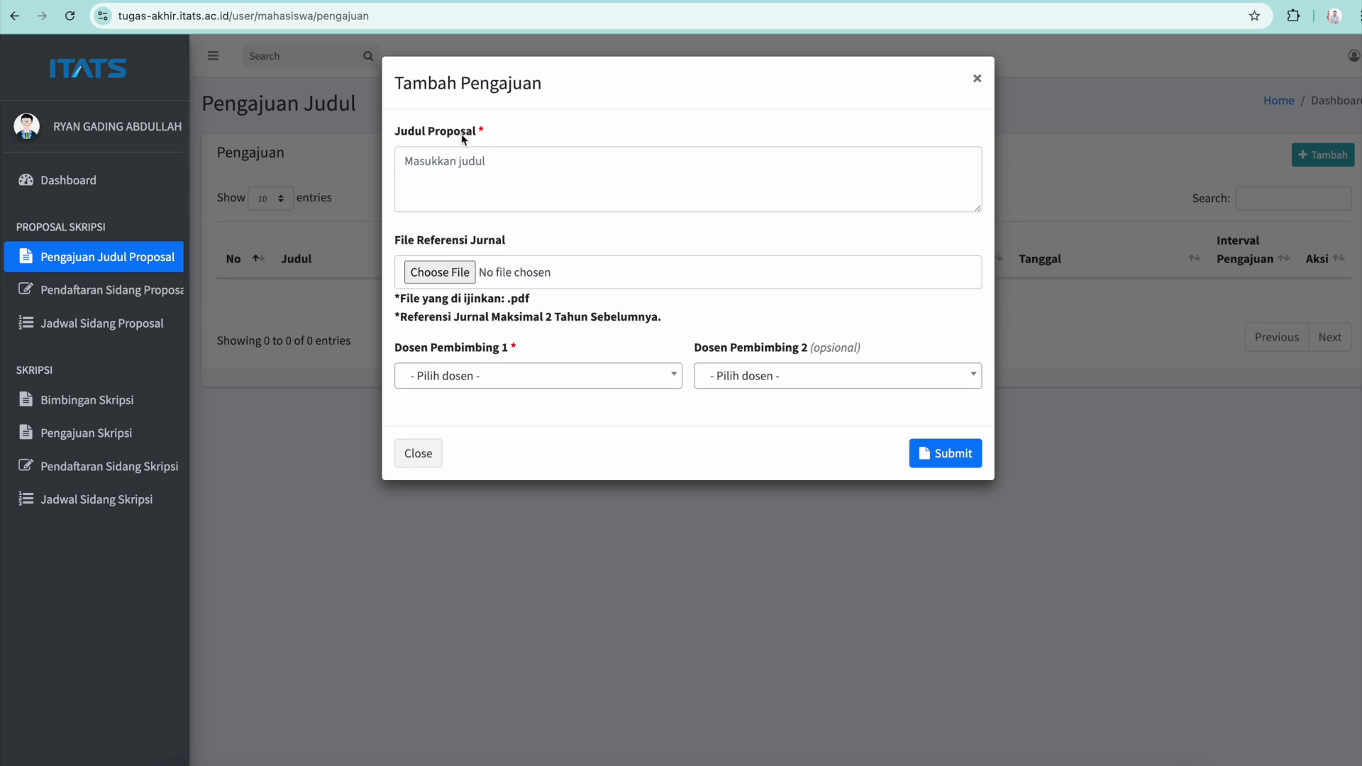
Step: Examine the fields of the Tambah Pengajuan form, including the lecturer choices for Dosen Pembimbing 1 and 2
left_click(398, 162)
left_click(469, 268)
left_click(531, 382)
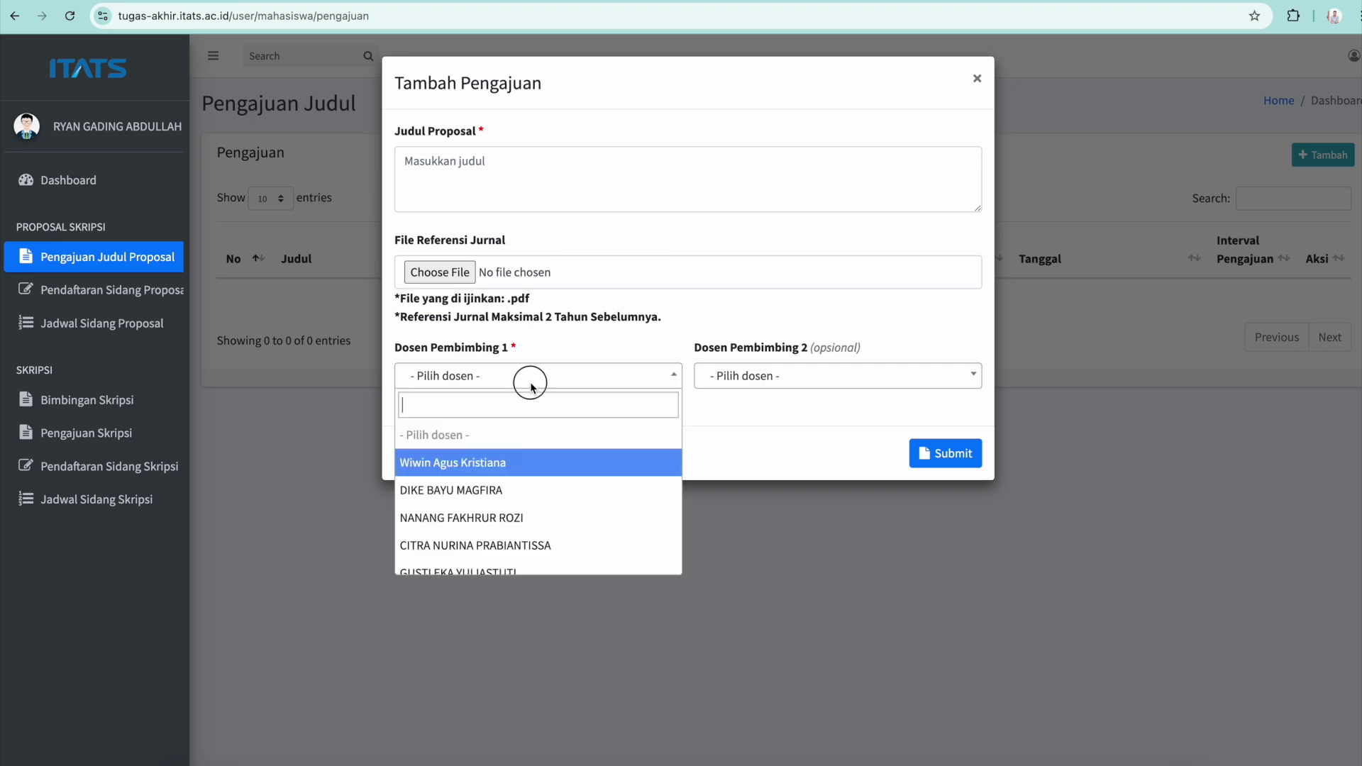
scroll(538, 467, "down", 3)
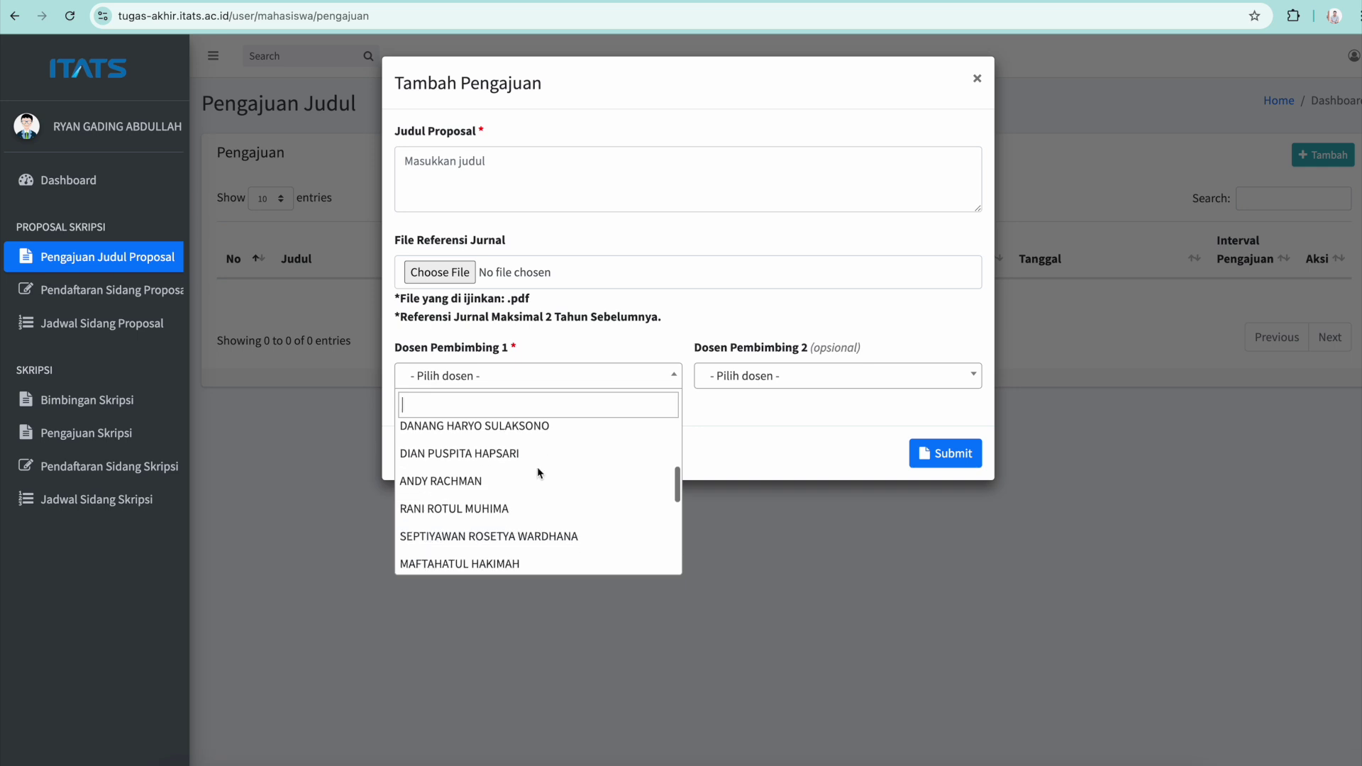
scroll(533, 470, "up", 3)
left_click(787, 379)
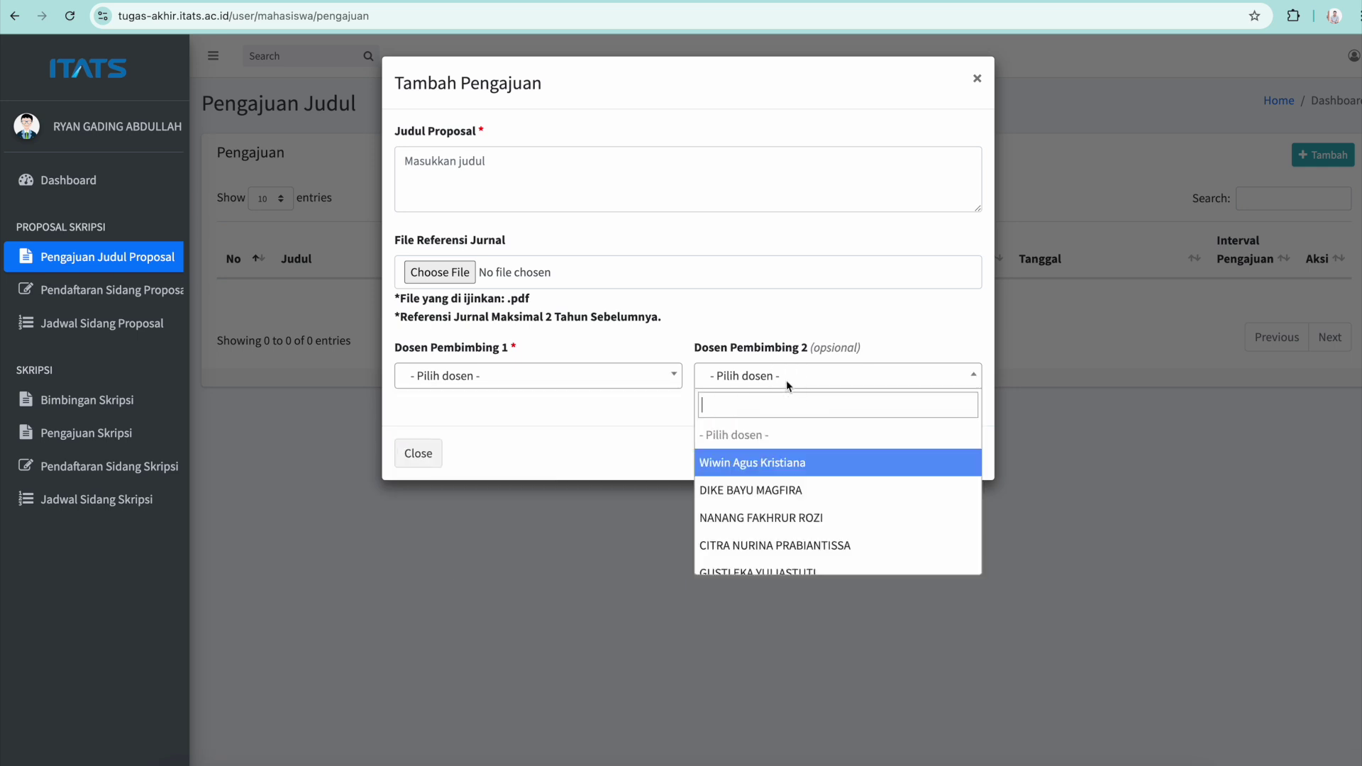
left_click(630, 422)
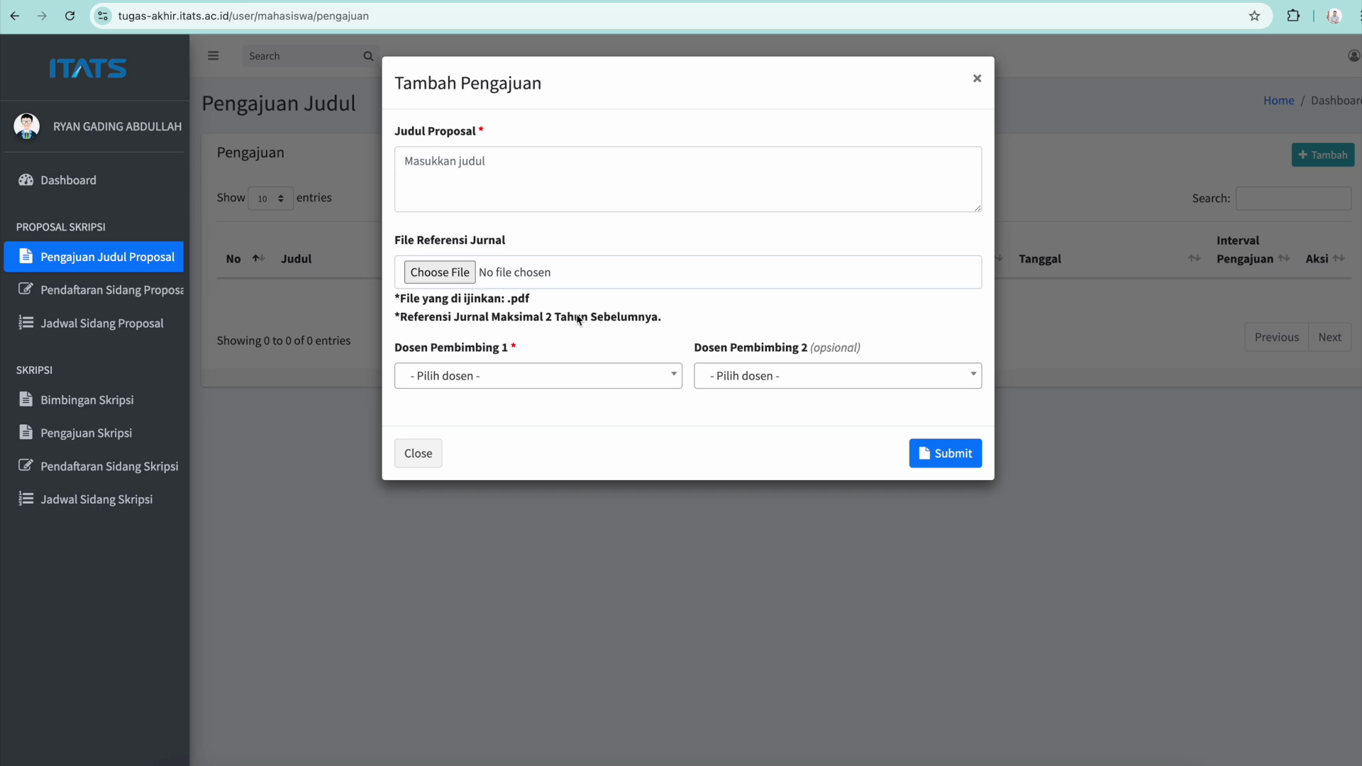
left_click(479, 384)
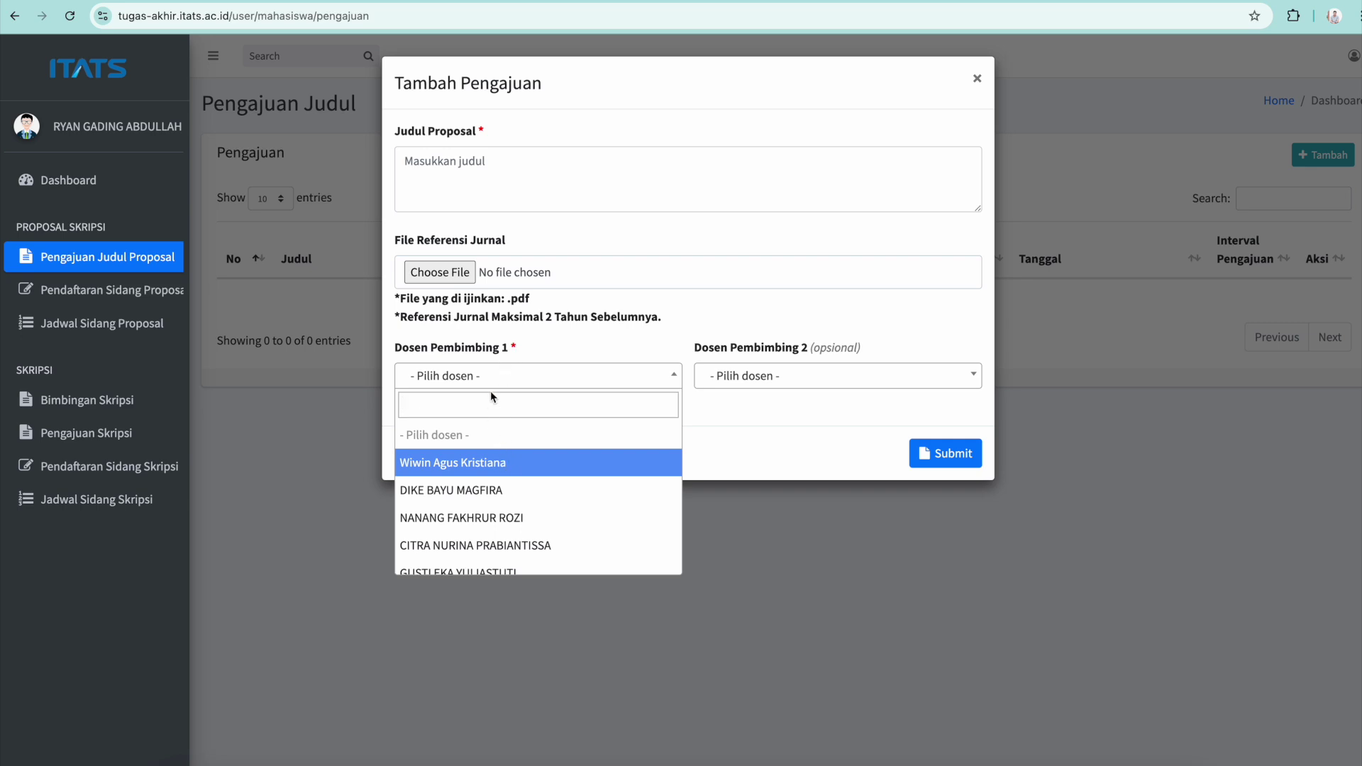
left_click(716, 416)
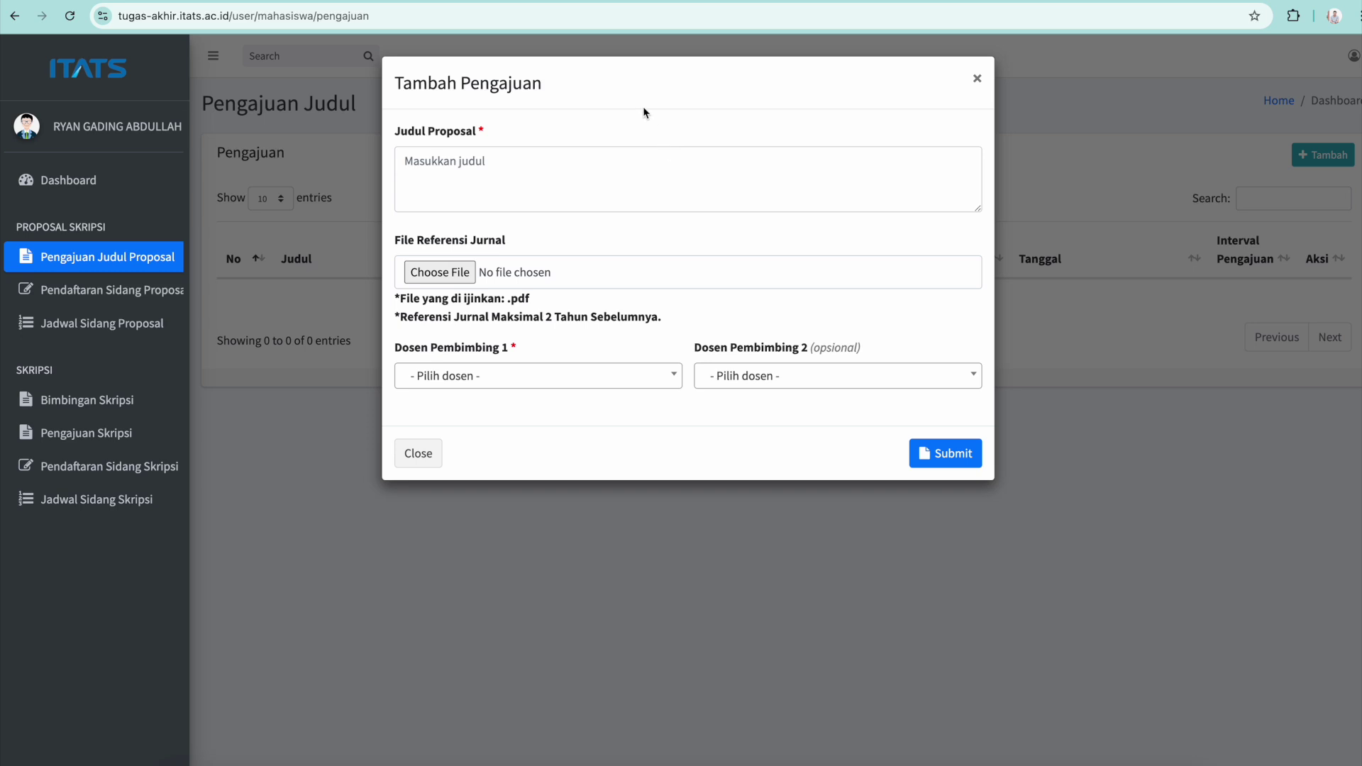
Step: Enter "Analisa Sentimen Terhadap Komentar Pengguna di Media Sosial X" as the Judul Proposal
left_click(496, 164)
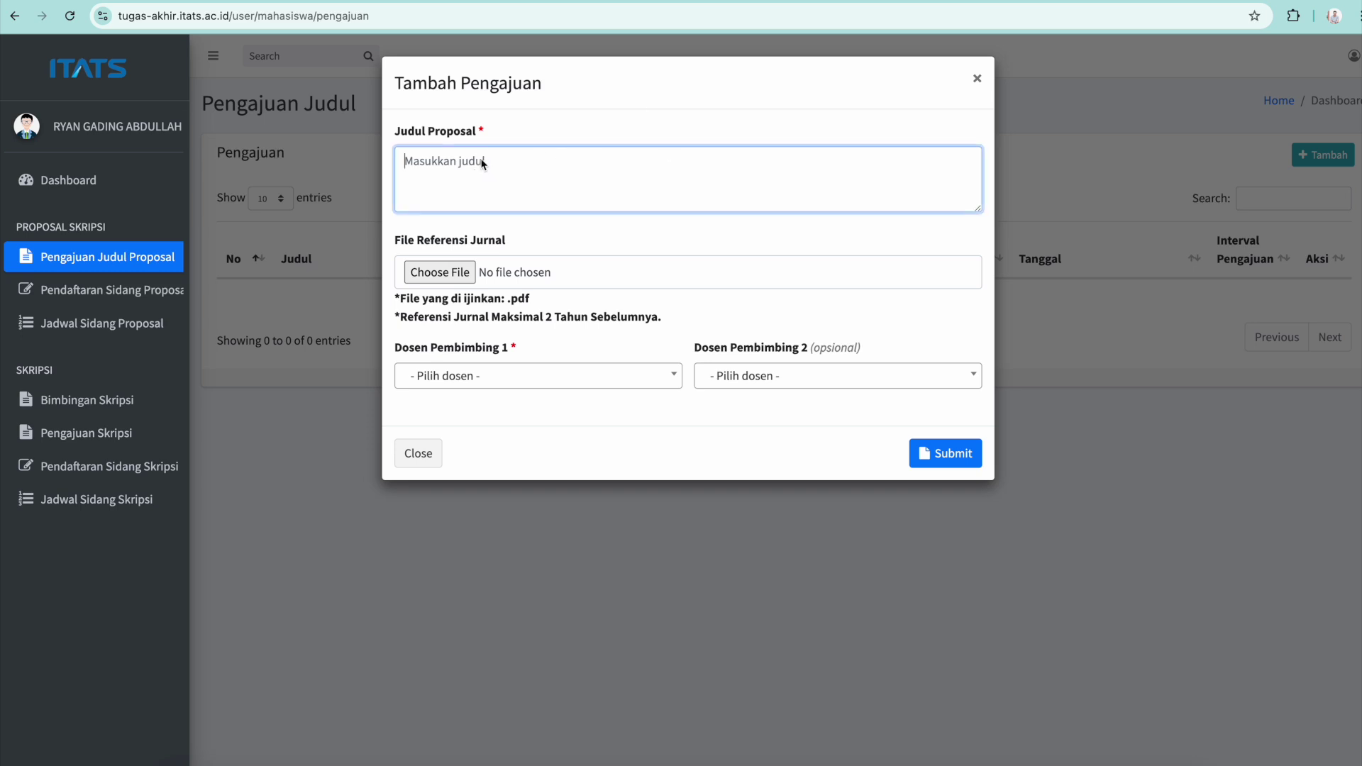
type("Analisa Sentimen Terhadap")
type("Koment")
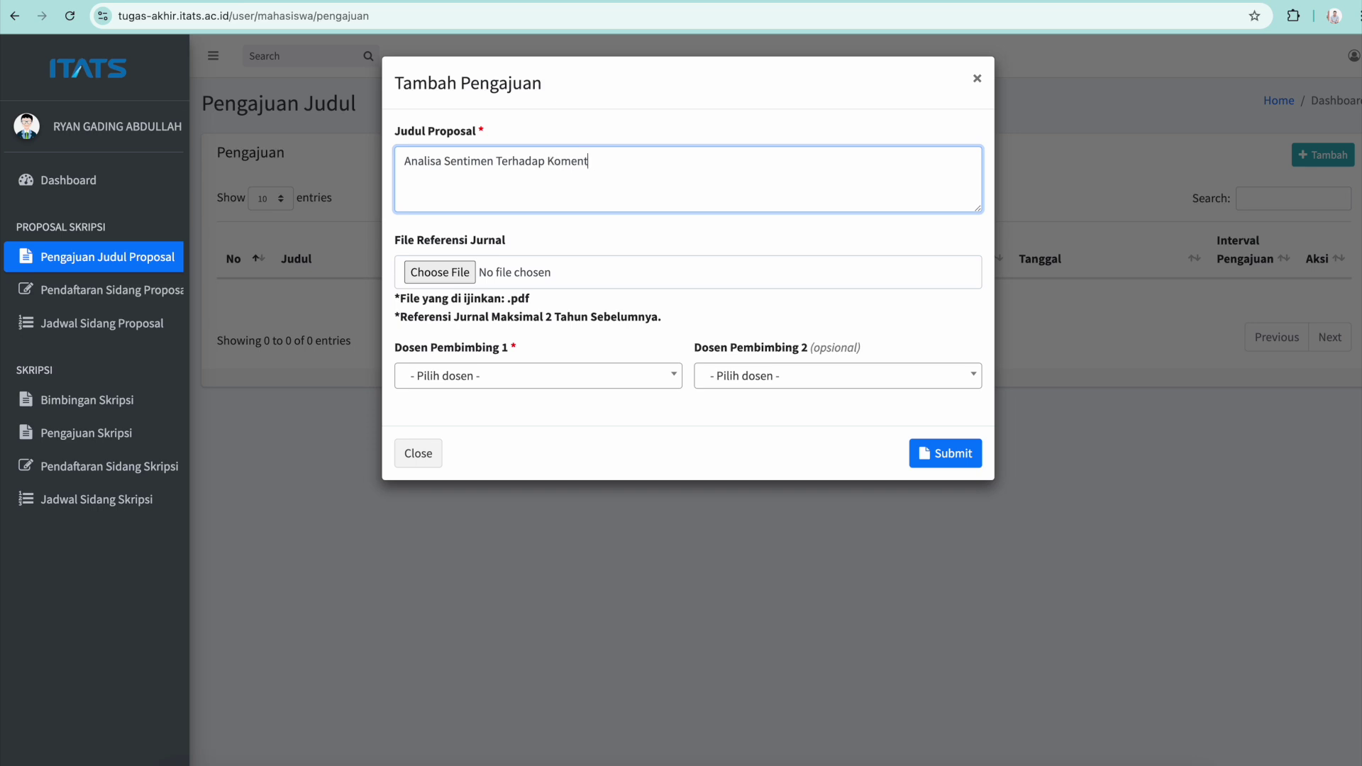
type("ar Ped")
key("BackSpace")
type("engguna di Media Sosial X")
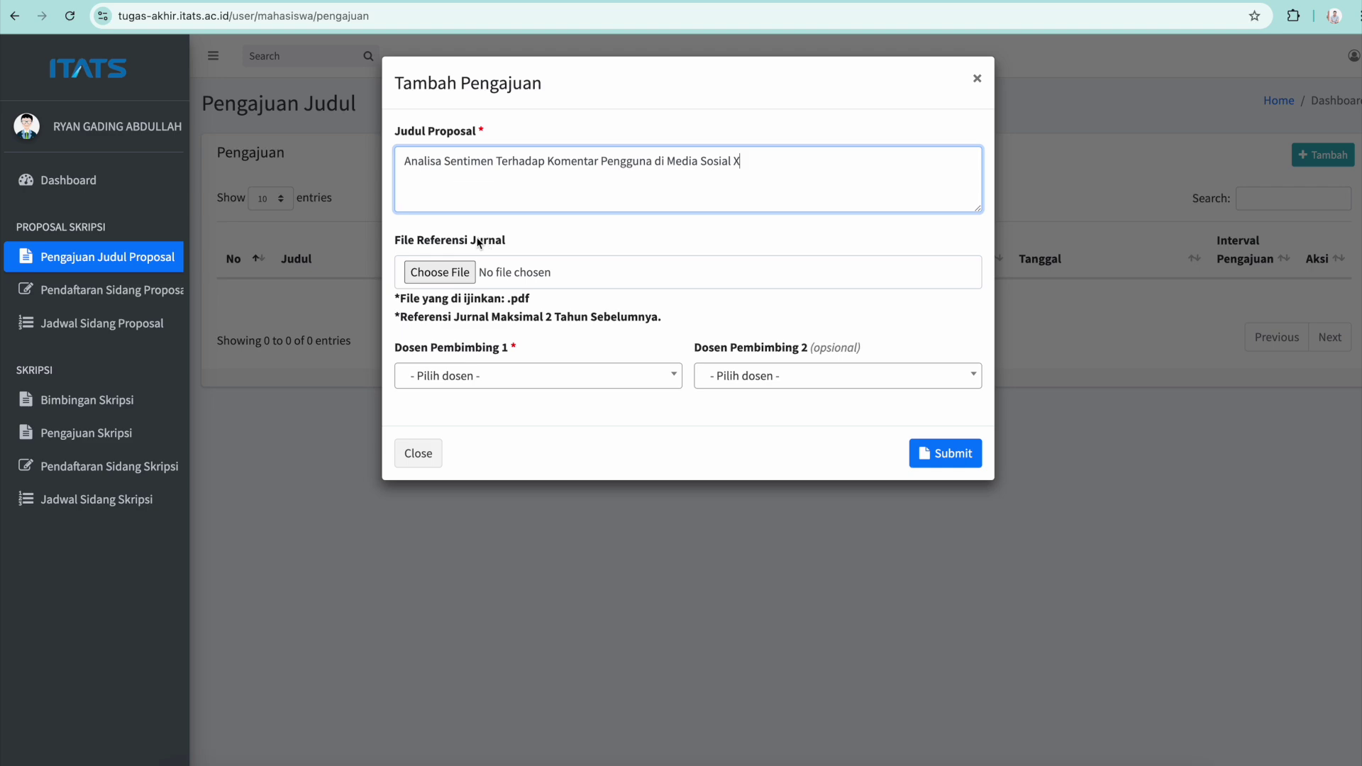
Step: Attach 228_Undangan Sosialisasi Lanjutan SIM TA.pdf from the Downloads folder as the File Referensi Jurnal
left_click(447, 273)
scroll(416, 331, "down", 5)
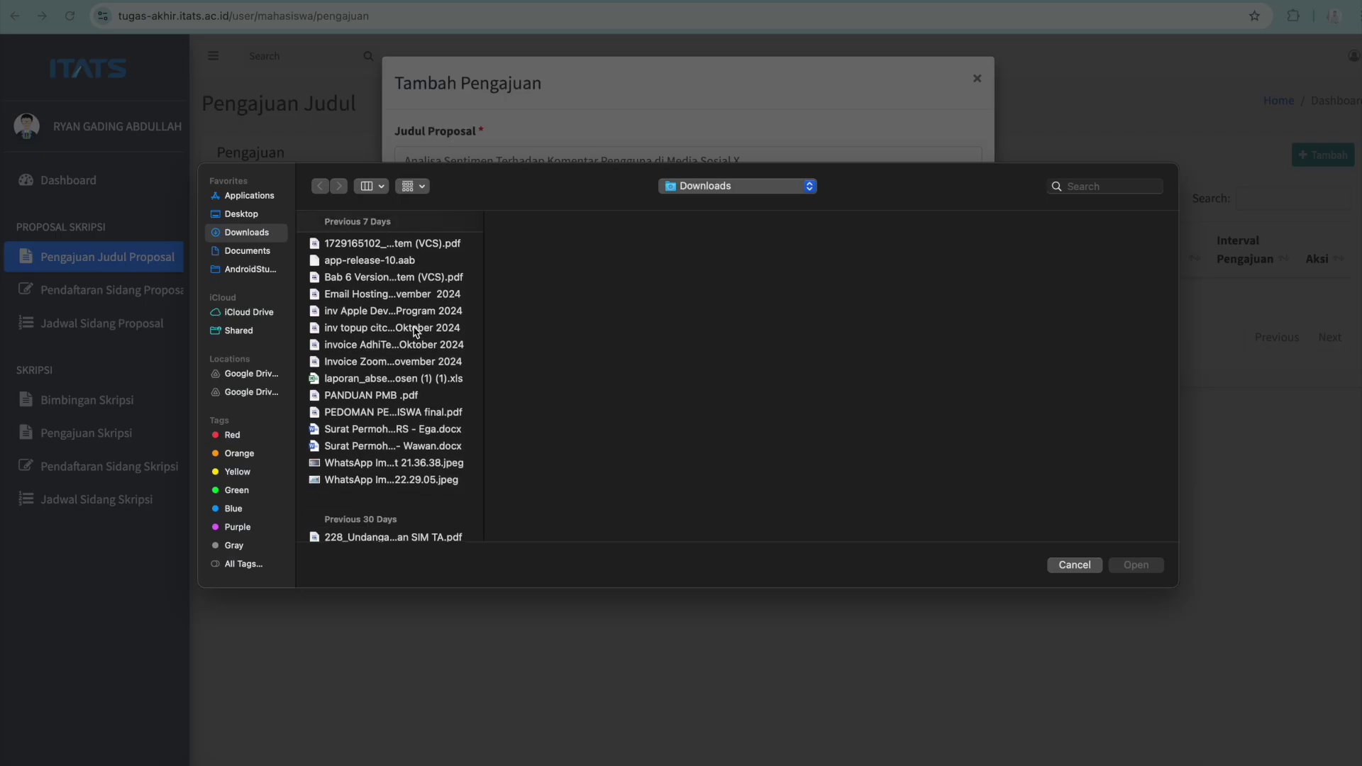
scroll(416, 331, "down", 3)
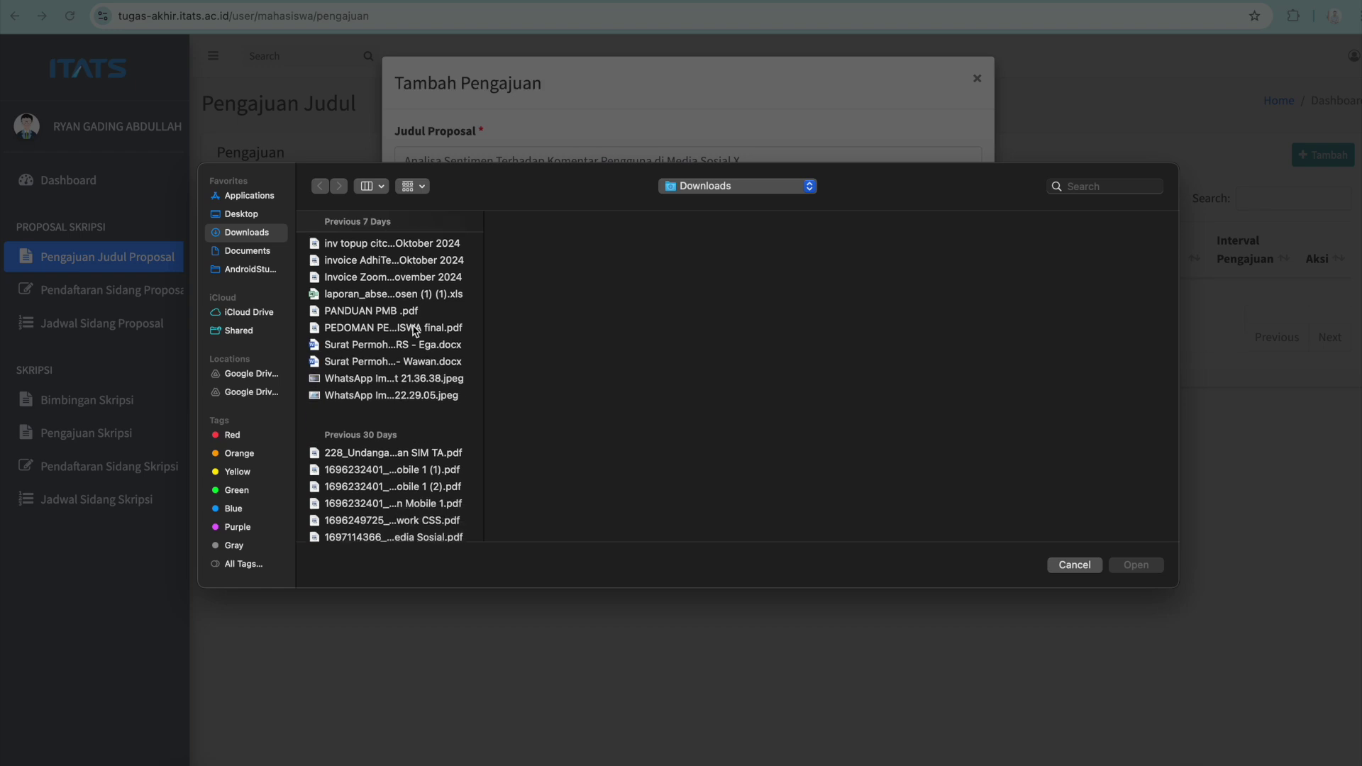
scroll(416, 331, "down", 4)
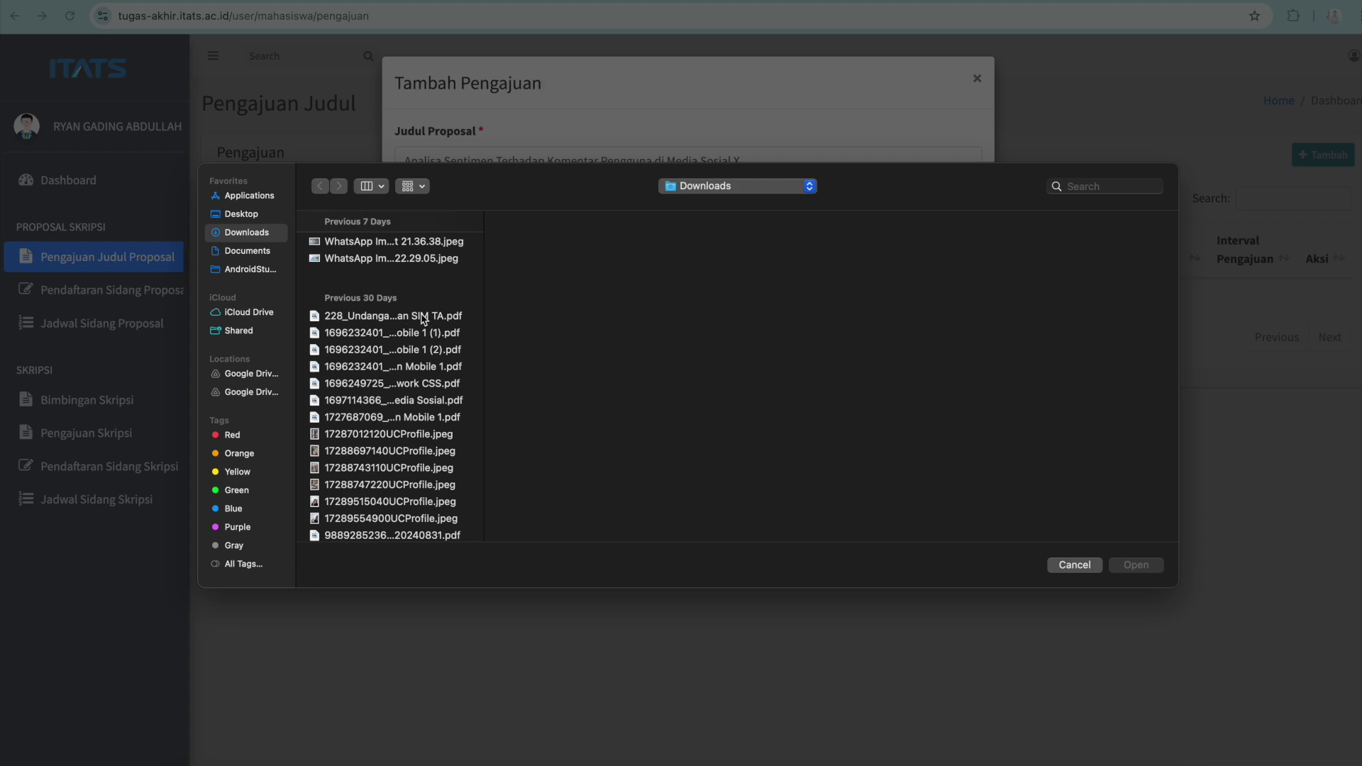
left_click(423, 320)
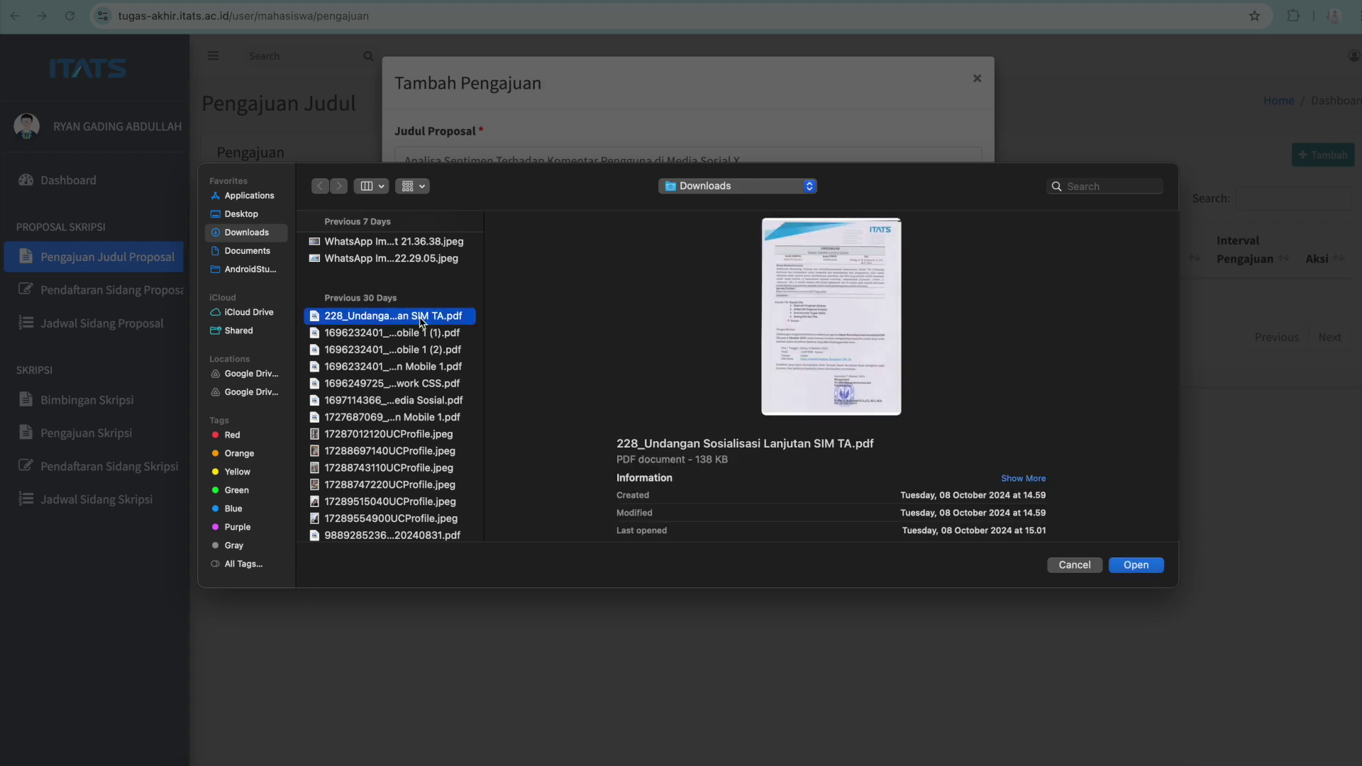
double_click(422, 320)
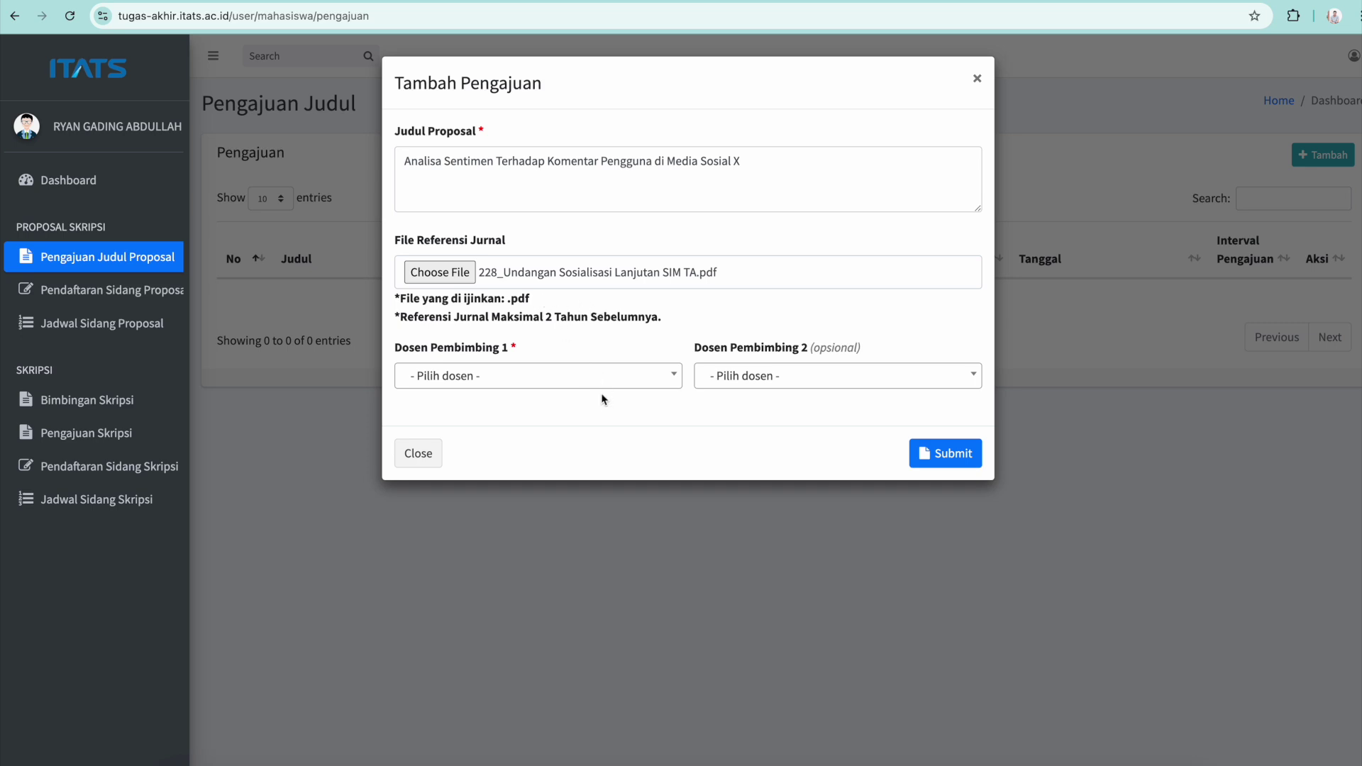
Step: Search the lecturers by name and assign the first supervisor as Dosen Pembimbing 1
left_click(581, 376)
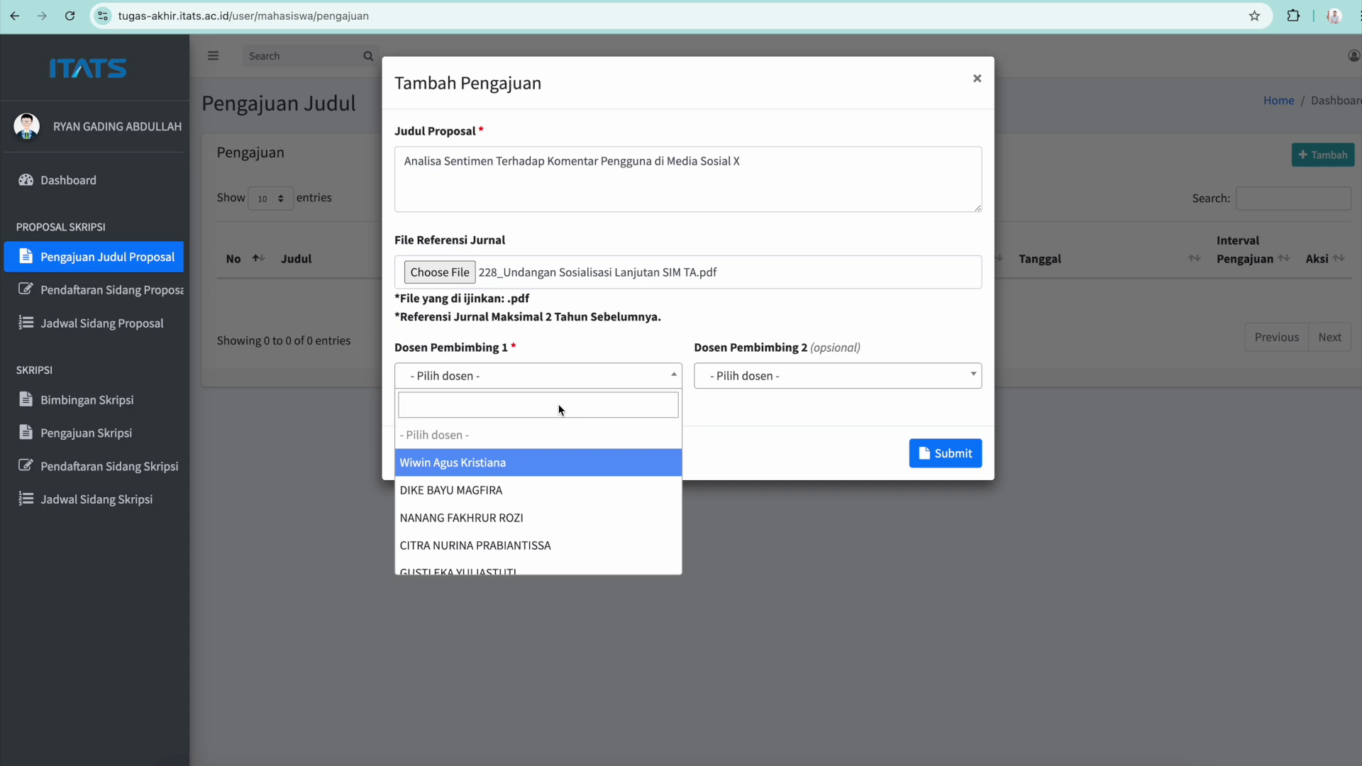
type("sp")
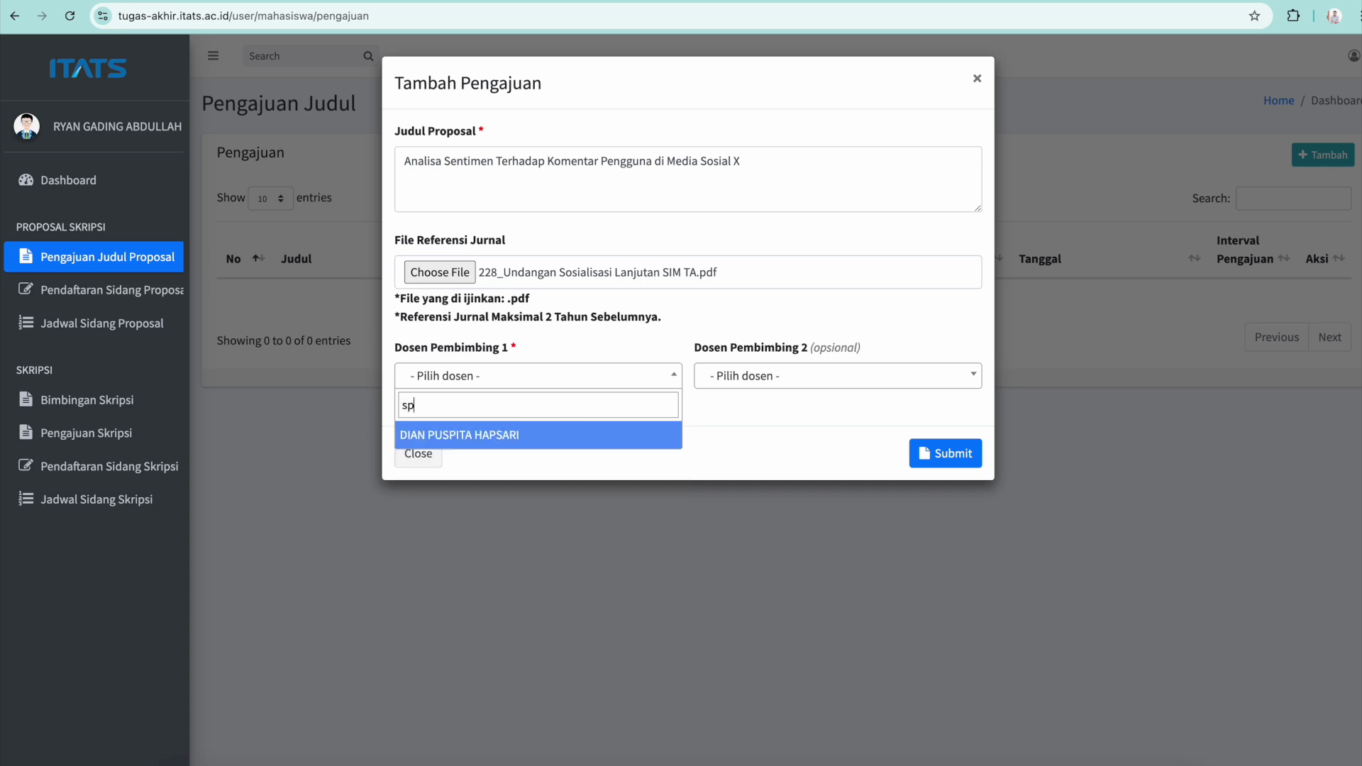
key("BackSpace")
type("ep")
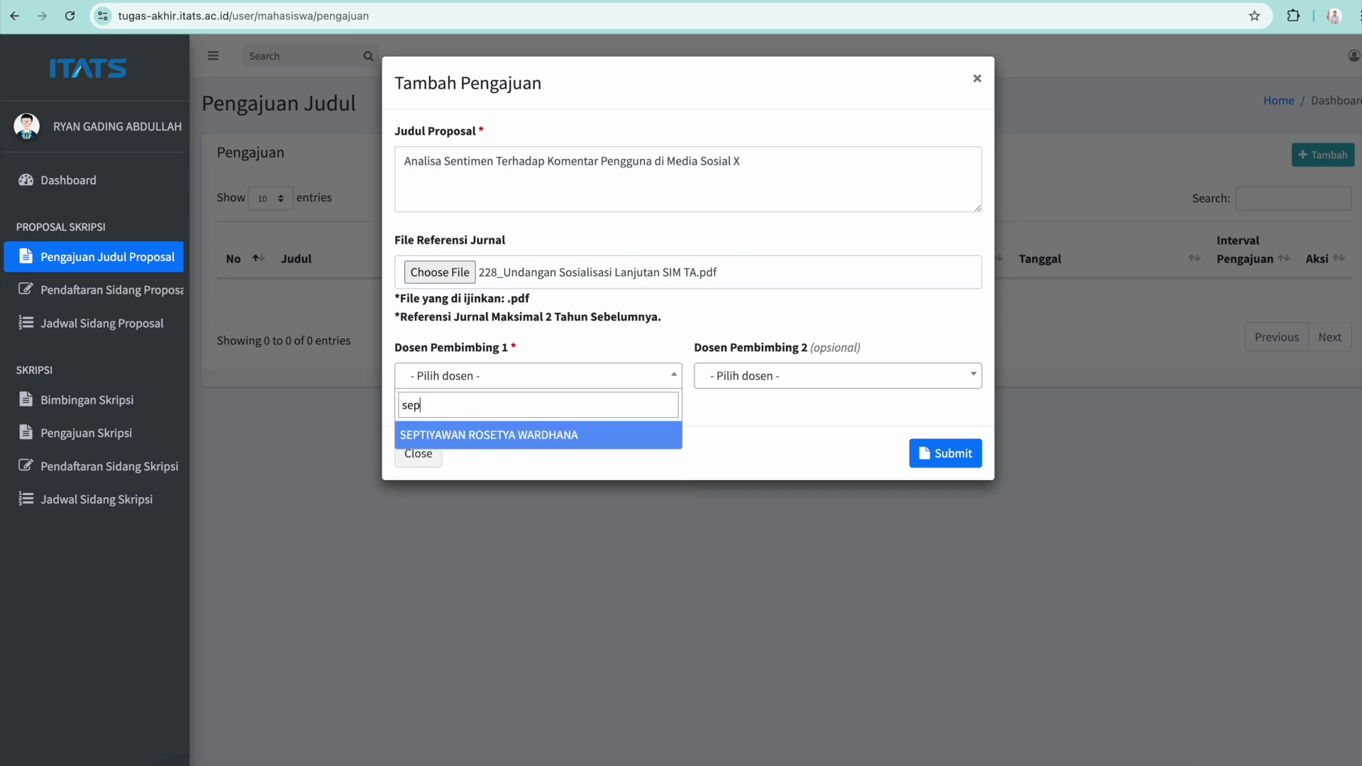
left_click(555, 439)
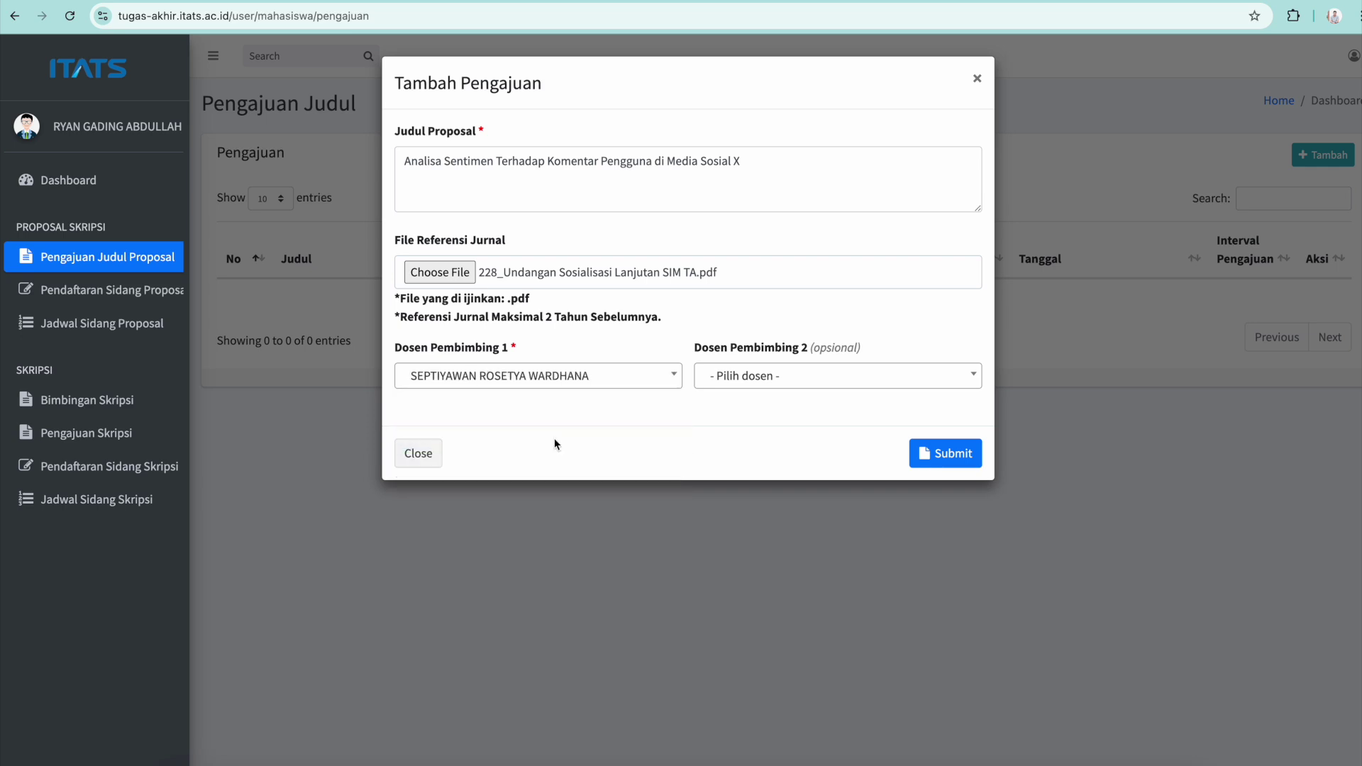
Step: Assign the second supervisor as Dosen Pembimbing 2 through a name search, and submit the title proposal
left_click(809, 379)
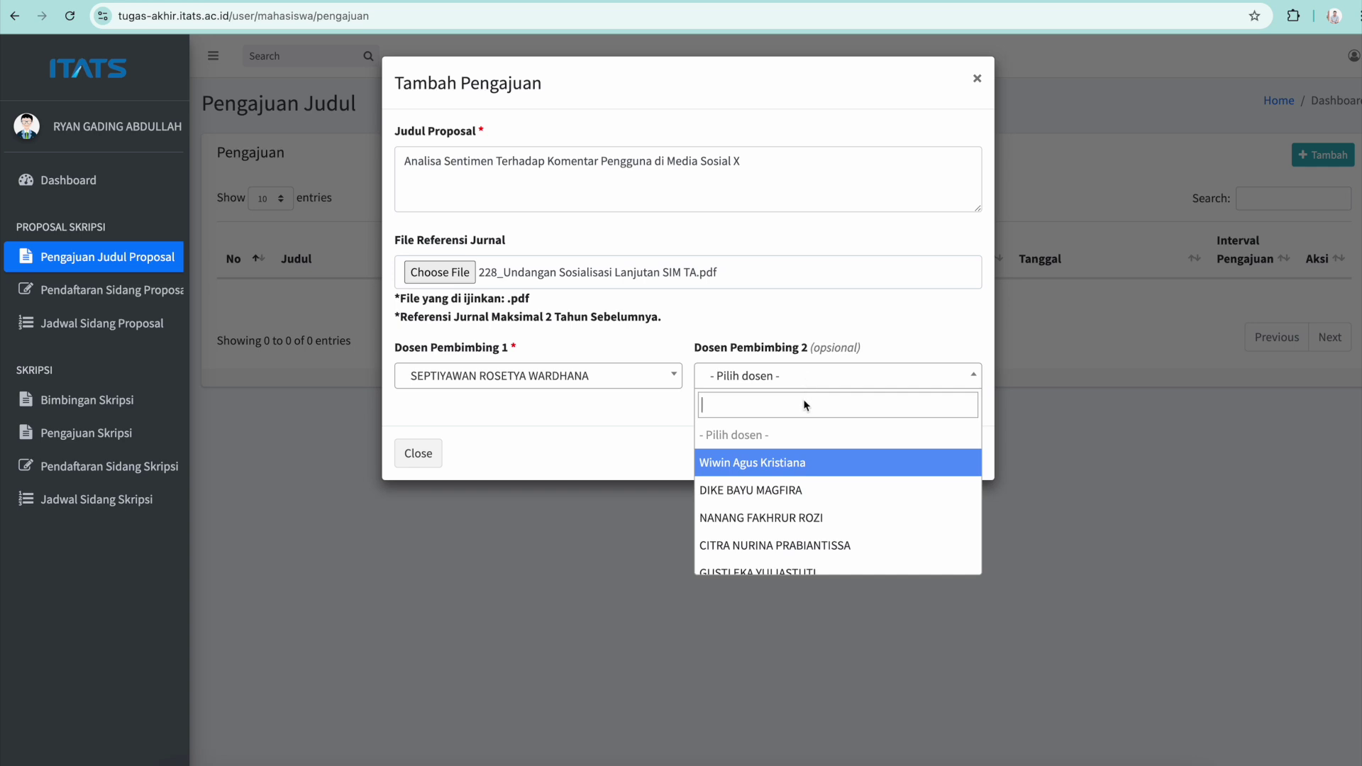
scroll(800, 516, "down", 1)
scroll(766, 482, "up", 1)
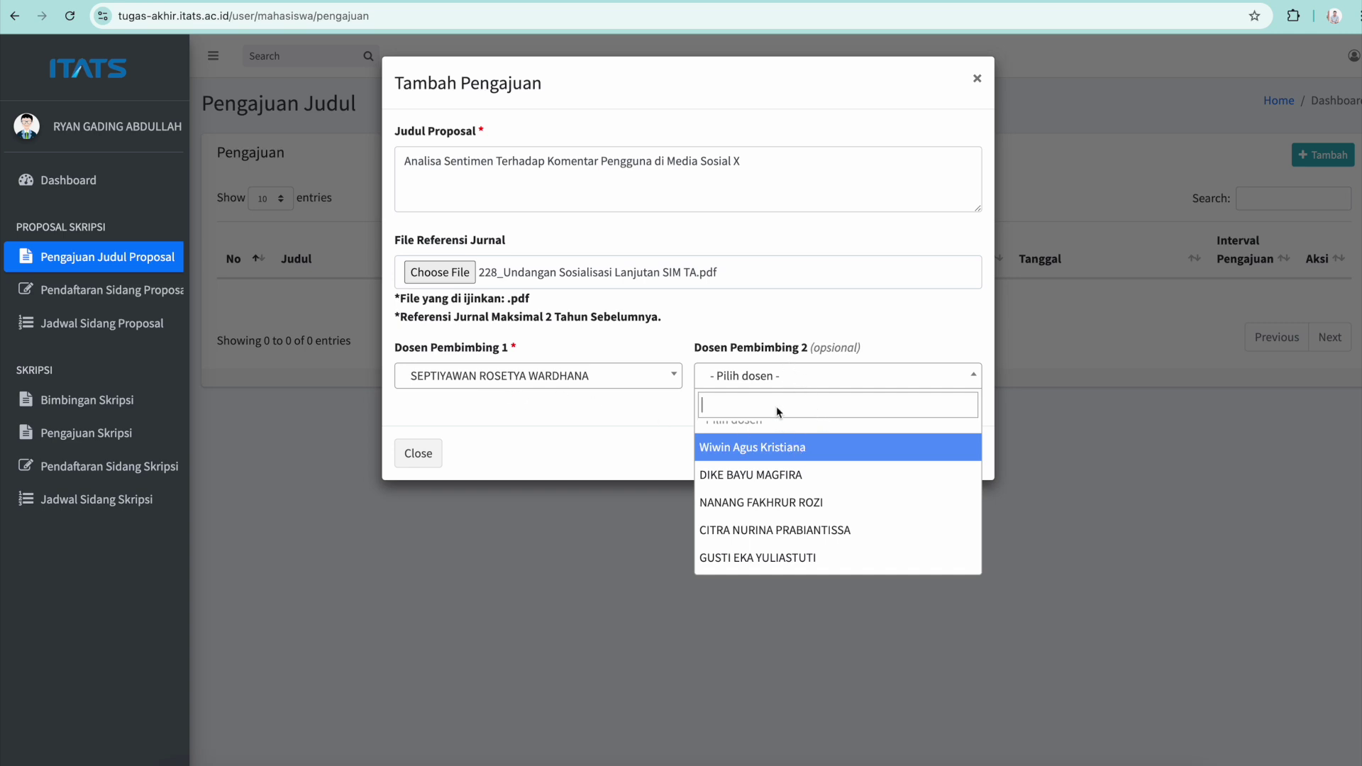
type("nan")
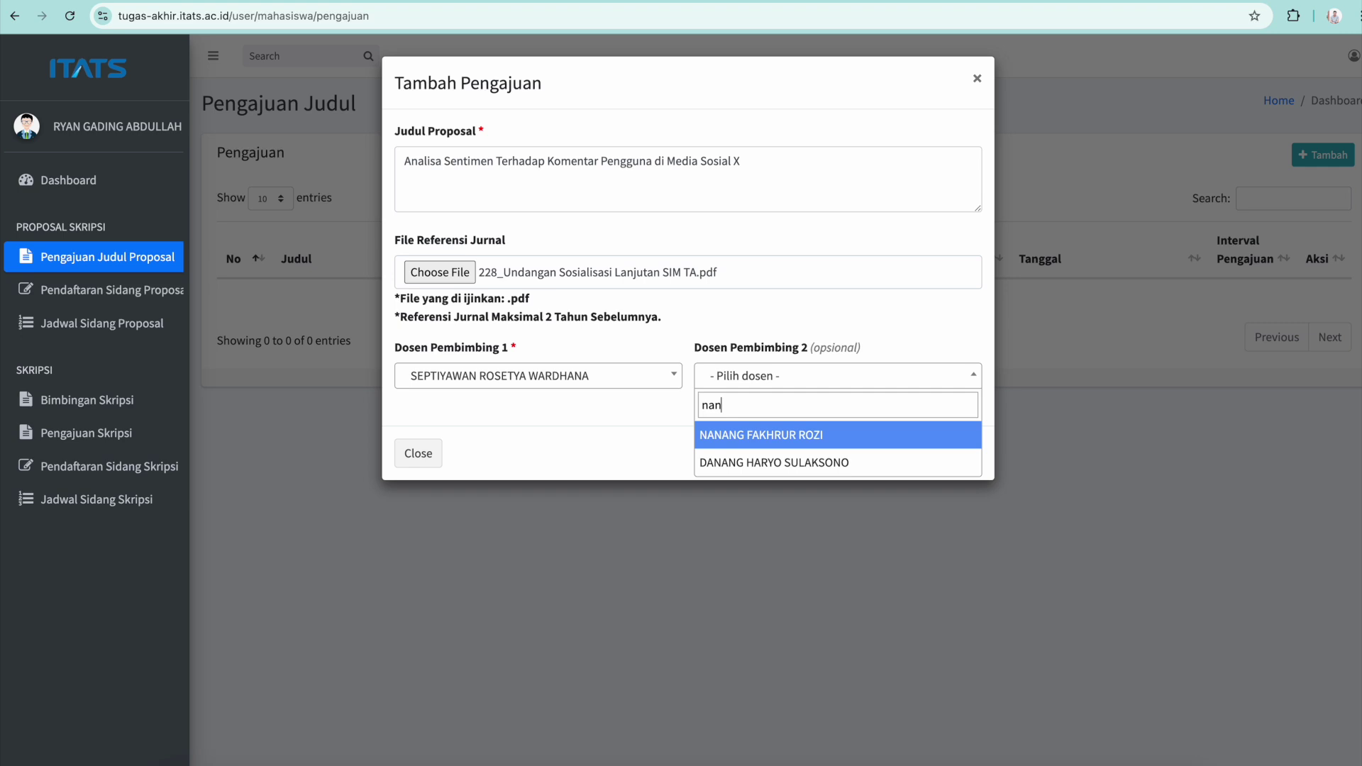
left_click(803, 440)
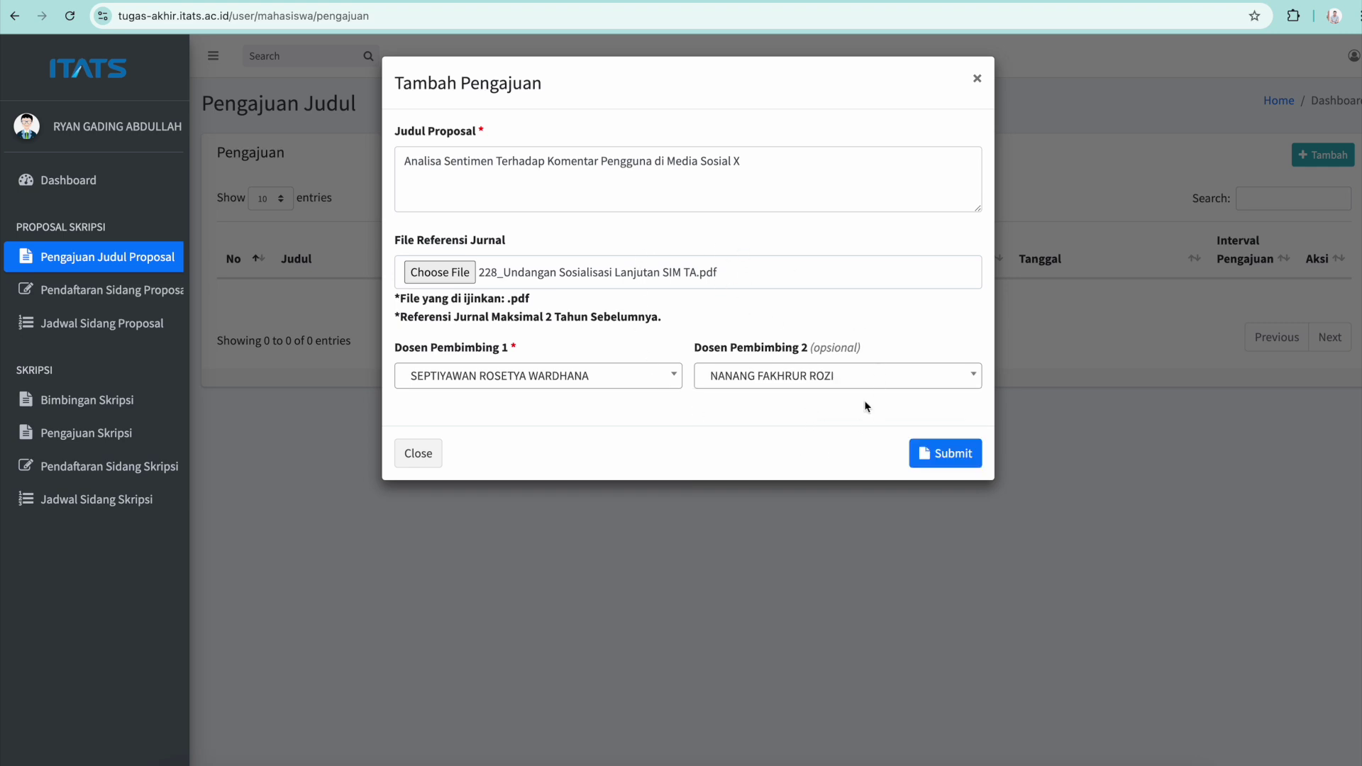
left_click(945, 463)
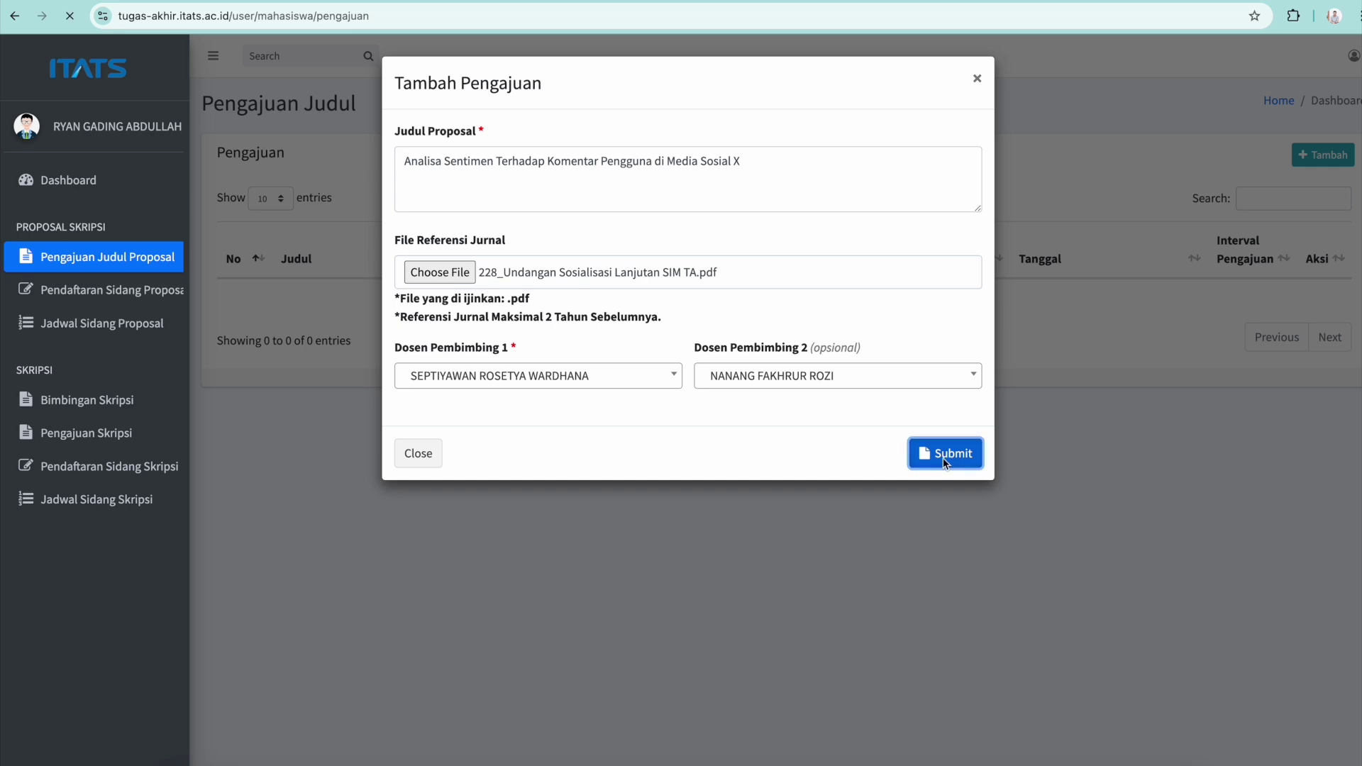